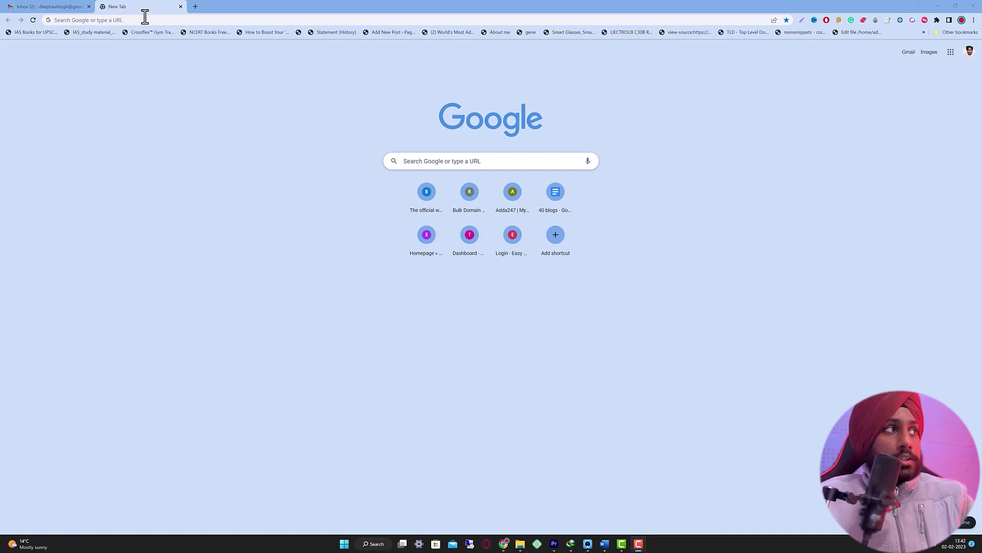
Create a blank Google Sheets spreadsheet by going to sheets.new
left_click(145, 17)
type("sheets")
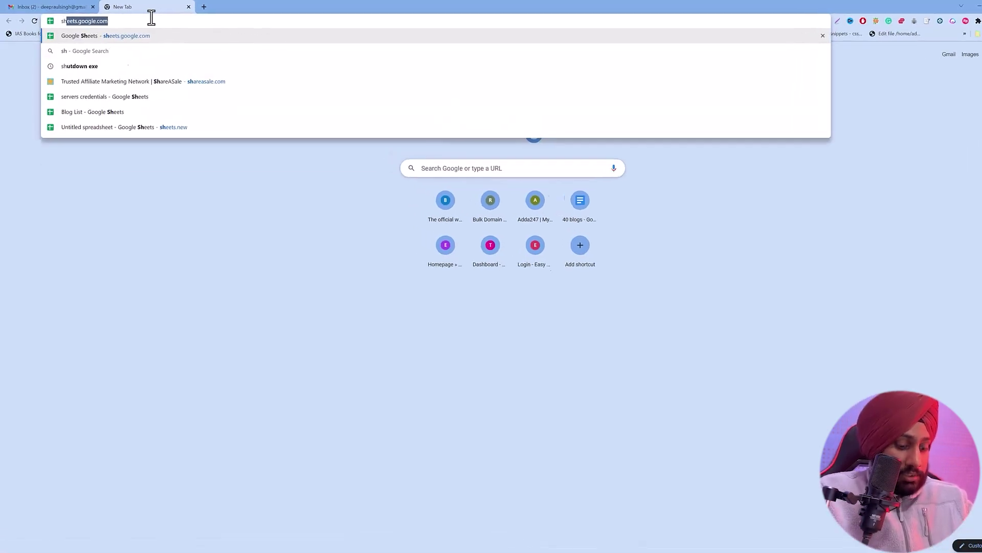
type(".new")
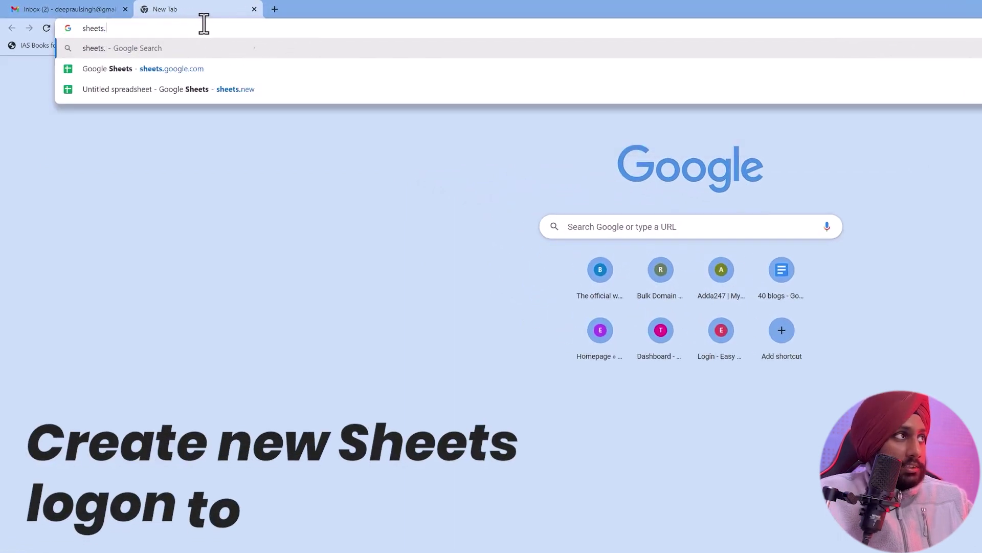
key("Return")
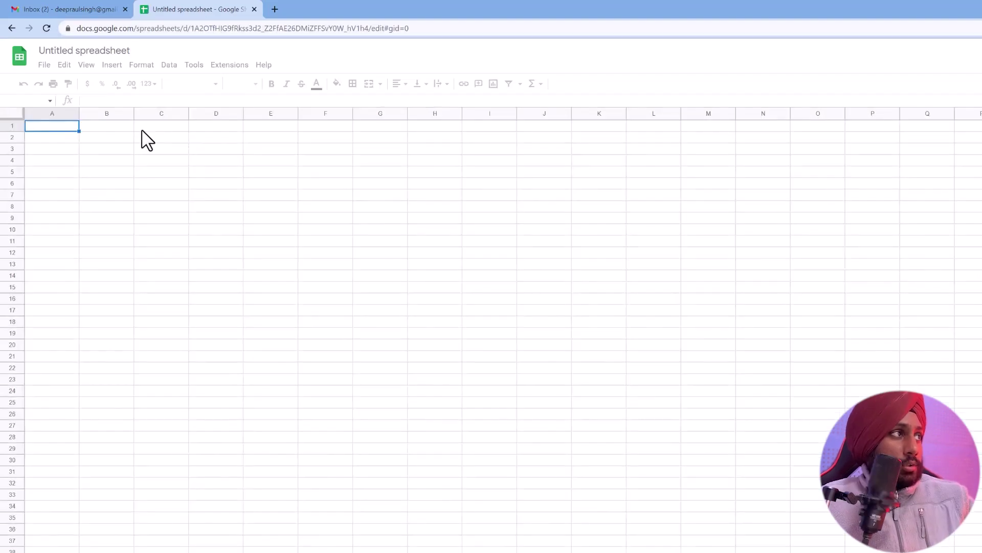
Rename the untitled spreadsheet as "Research for Backlinks" and select cell A1
left_click(73, 150)
left_click(94, 50)
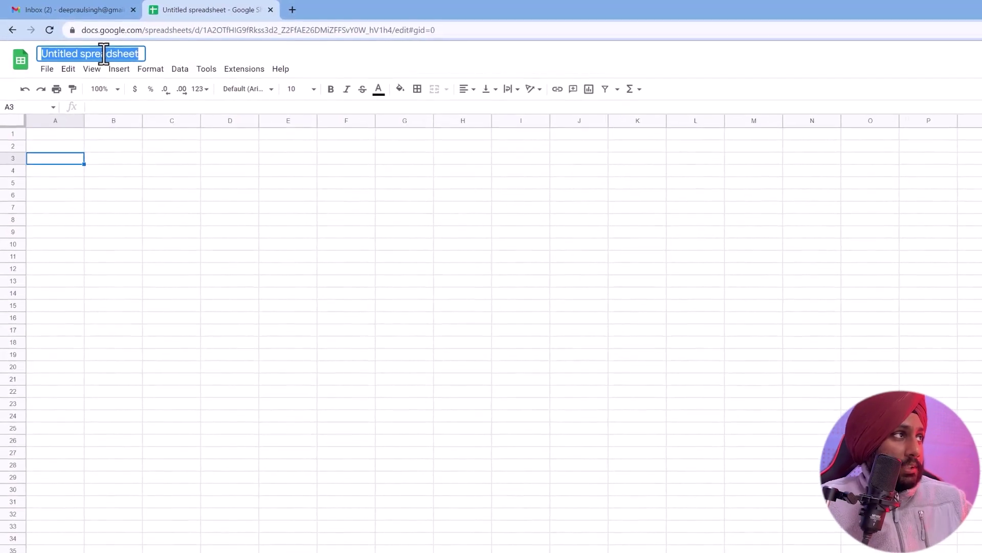
type("Research for Backlinks")
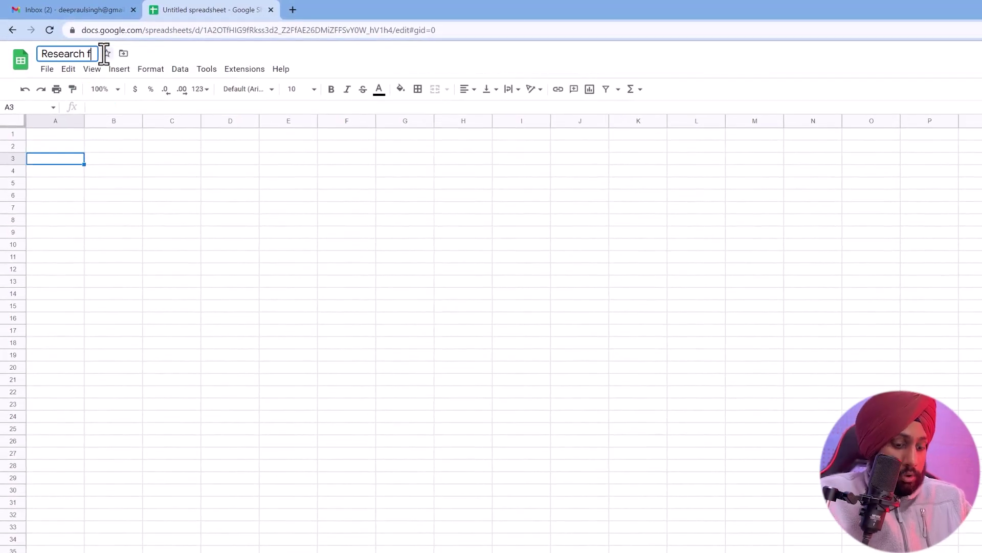
left_click(109, 173)
left_click(70, 134)
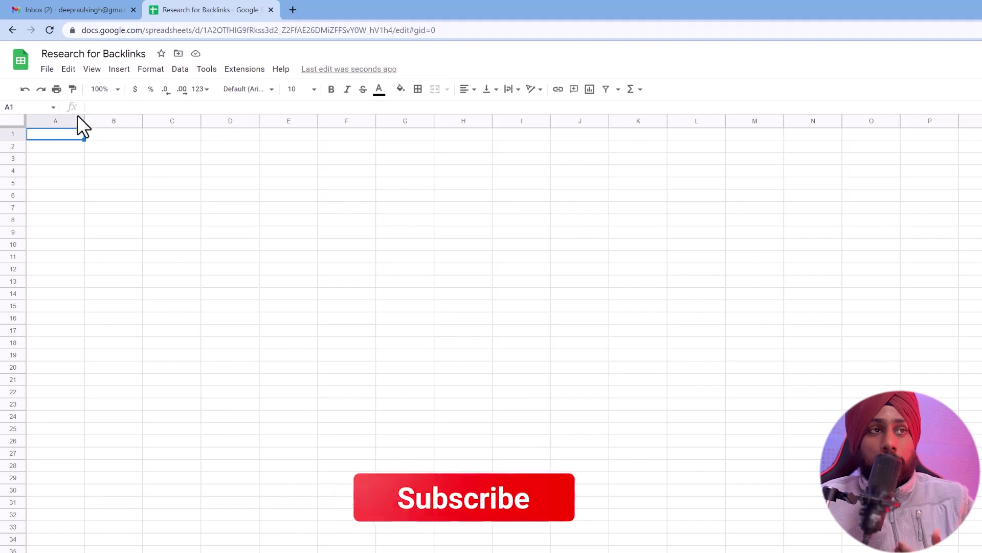
Open the Kwebby blog in a new tab and go to its article on using CSS Image Sprites
left_click(293, 10)
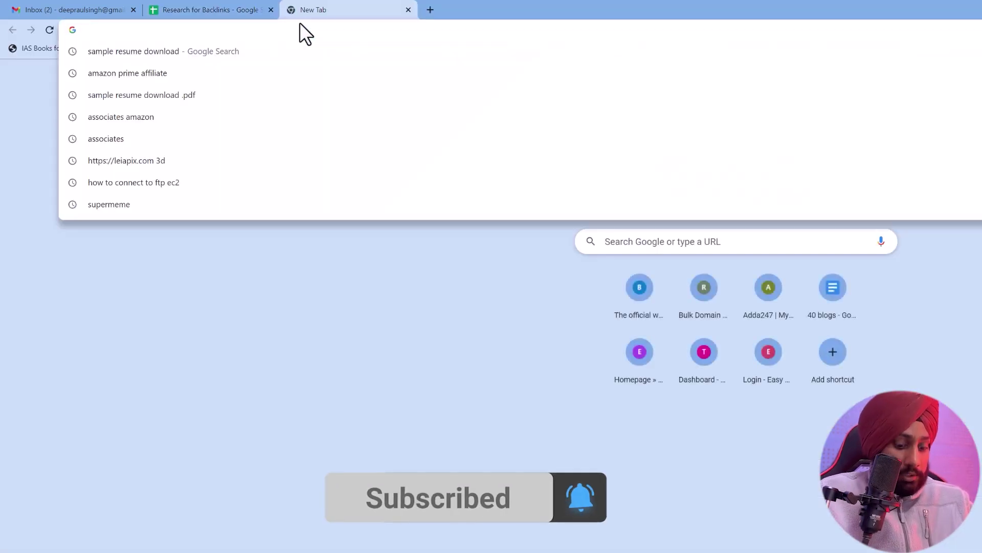
type("kwe")
key("Down")
key("Down")
key("Return")
scroll(559, 351, "down", 5)
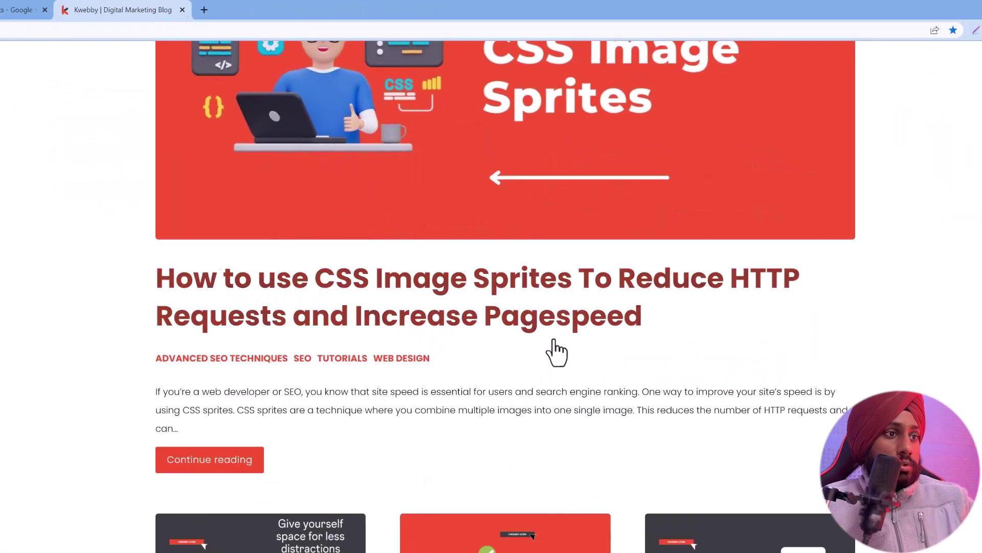
scroll(578, 256, "up", 3)
left_click(486, 262)
Enter the header "Link" in A1 of the backlinks spreadsheet and paste the CSS image sprites article's URL into A2
left_click(97, 32)
key("ctrl+c")
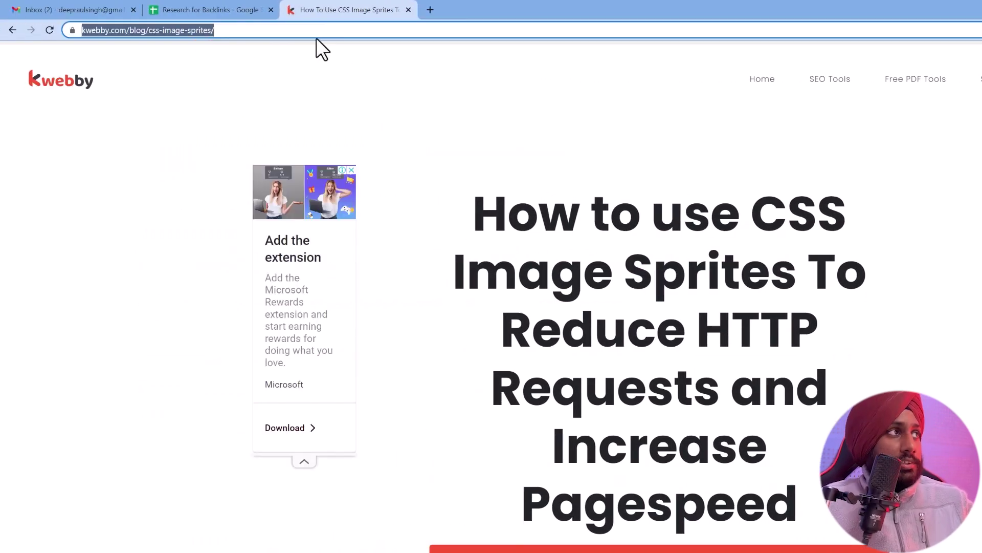
left_click(220, 10)
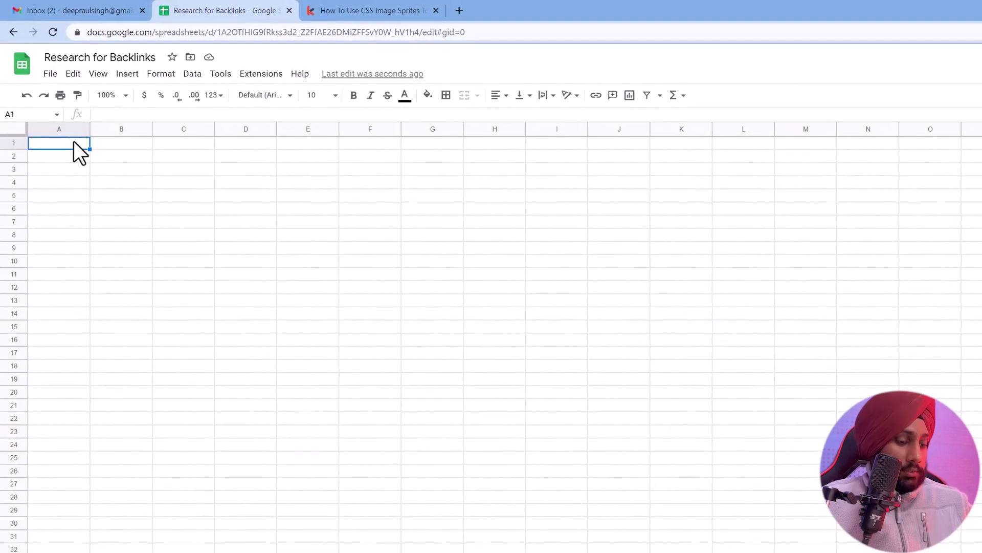
type("Link")
key("Return")
key("ctrl+v")
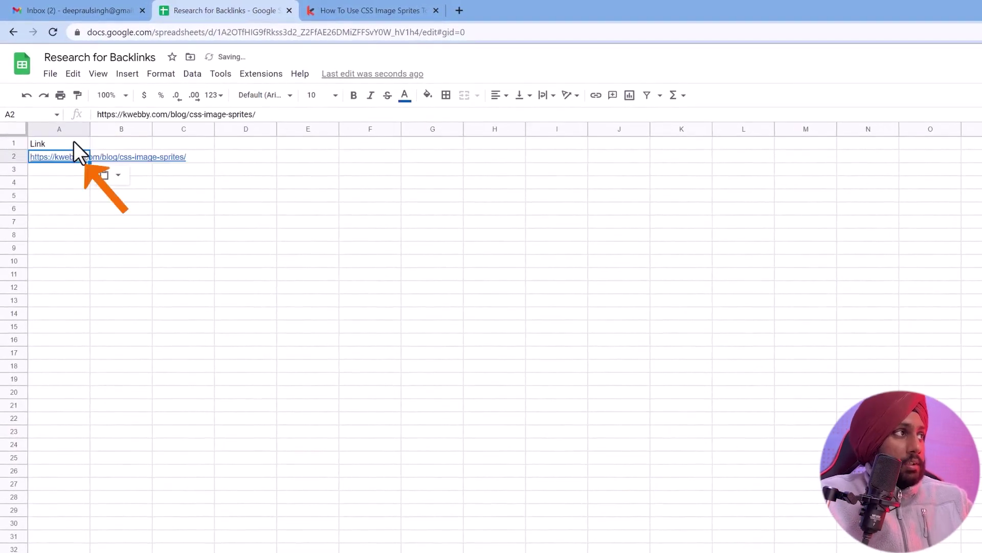
Widen column A so that the whole article URL fits in its cell
key("Down")
key("Down")
key("Down")
key("Down")
left_click_drag(91, 129, 200, 129)
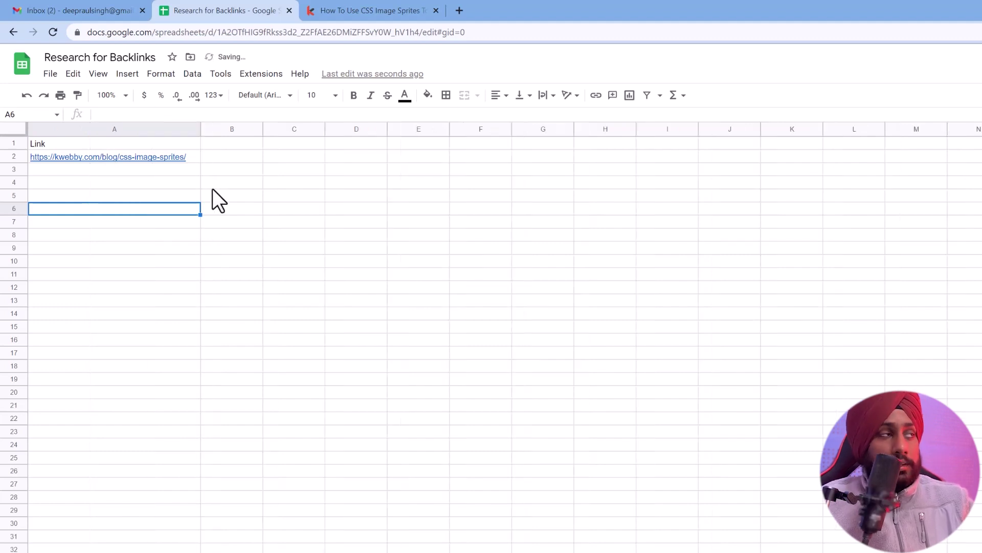
Enter the header "Anchor Text" in cell B1
double_click(237, 143)
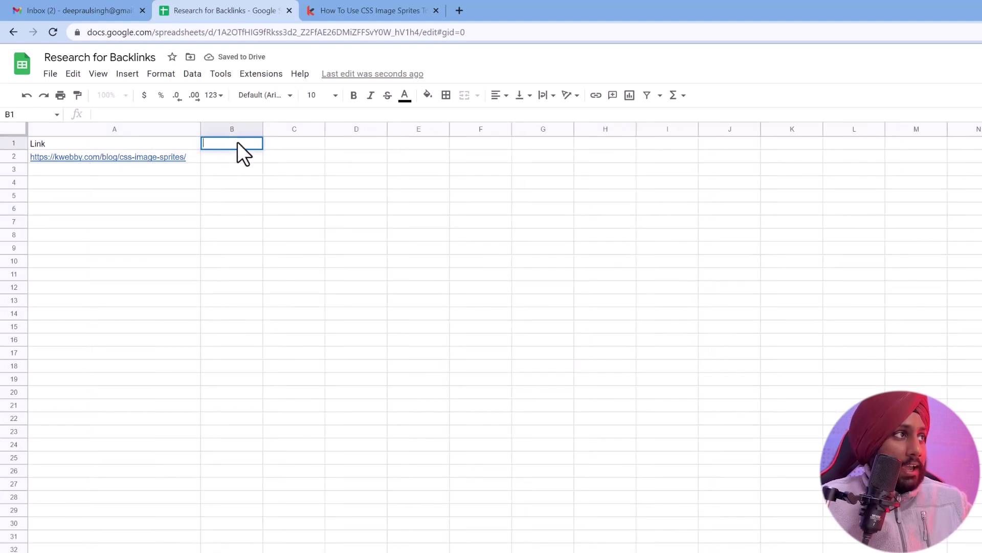
type("Anchor Text")
key("Return")
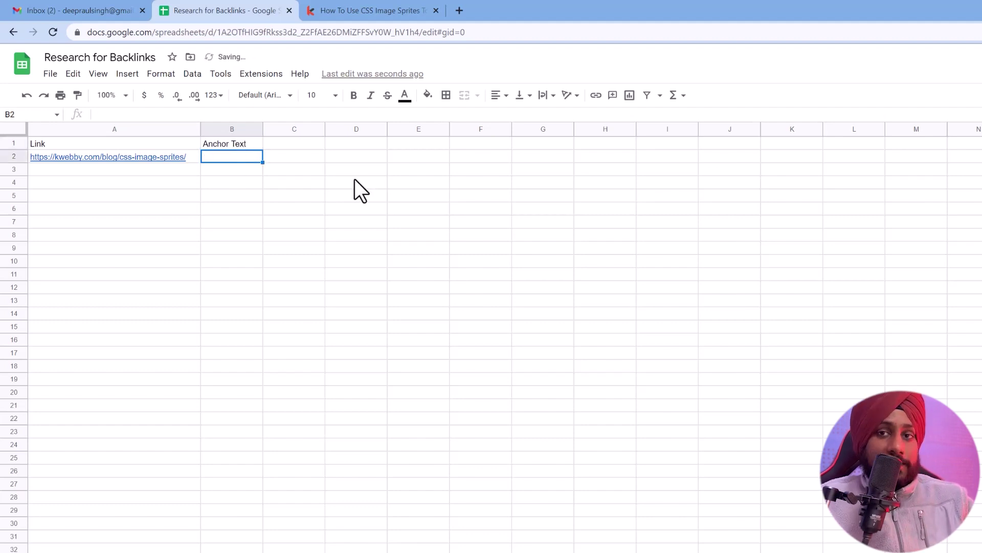
Copy "How to use CSS Image Sprites" from the Kwebby article's title into B2 and widen column B to fit
left_click(364, 11)
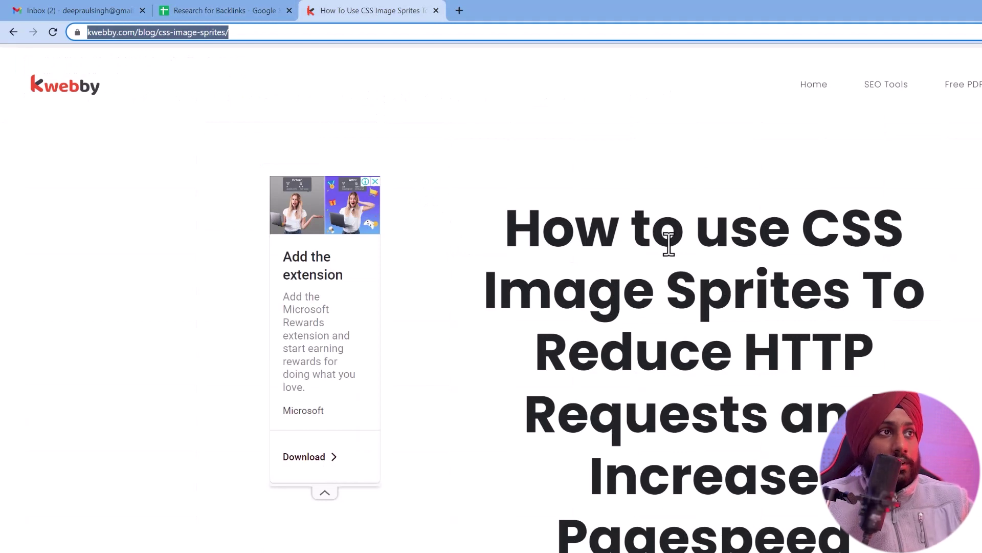
left_click_drag(851, 287, 497, 247)
key("ctrl+c")
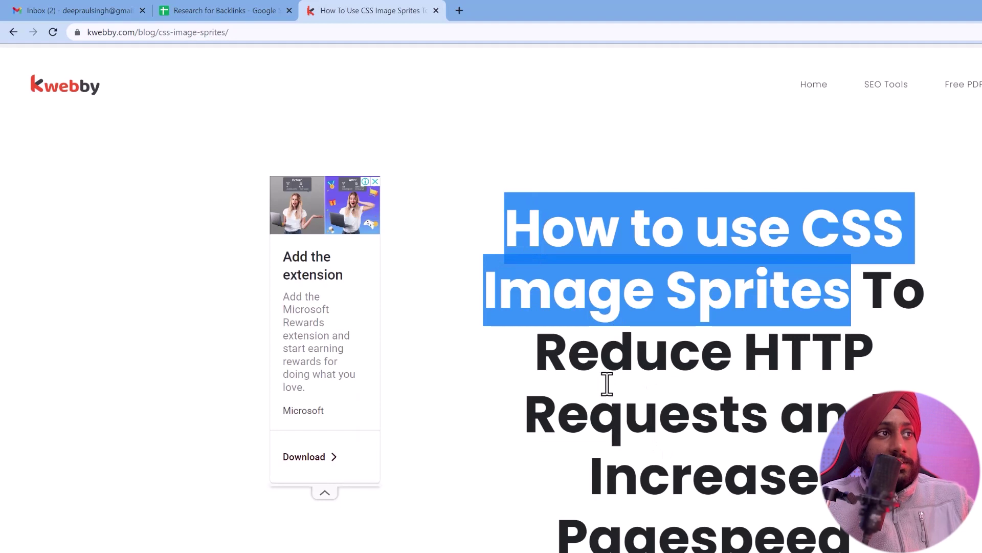
left_click(219, 9)
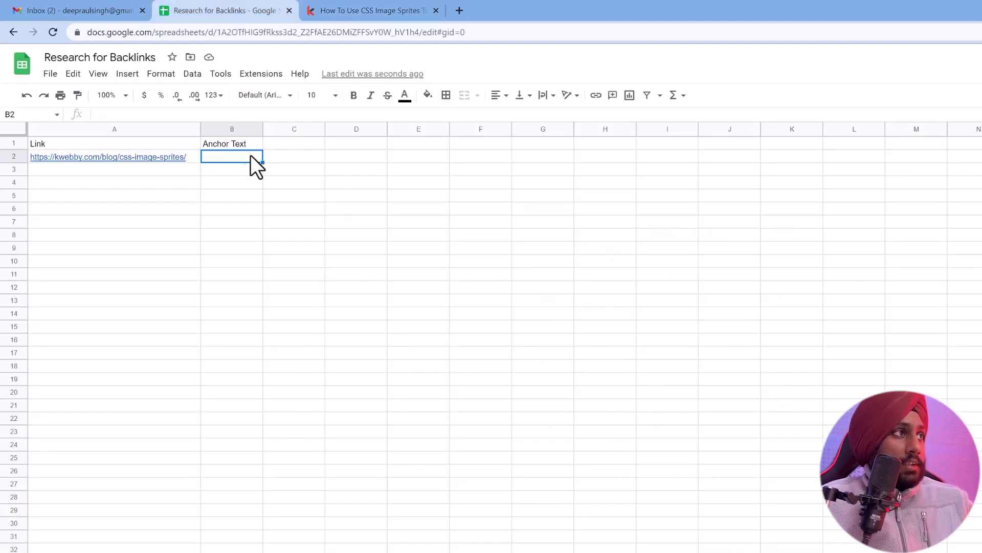
key("ctrl+v")
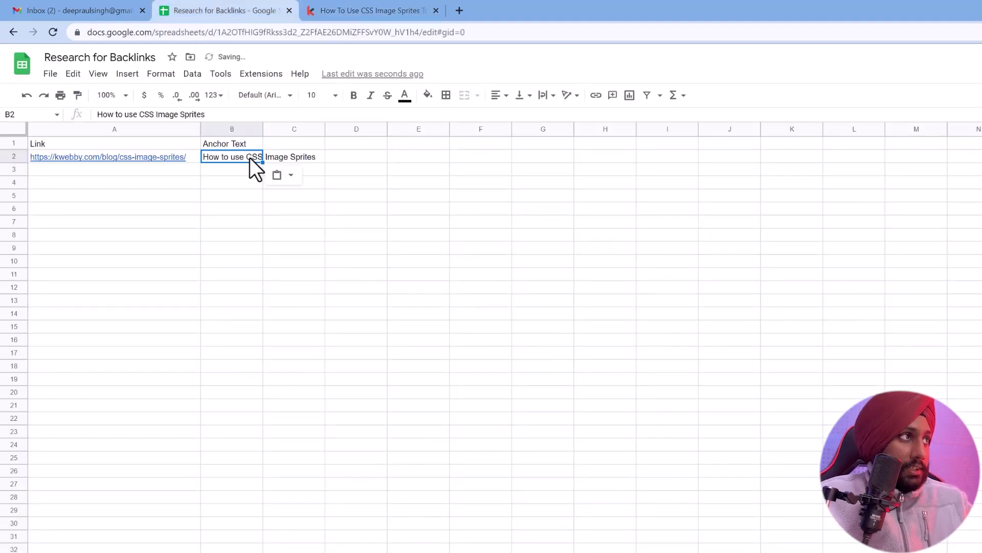
left_click_drag(263, 130, 338, 132)
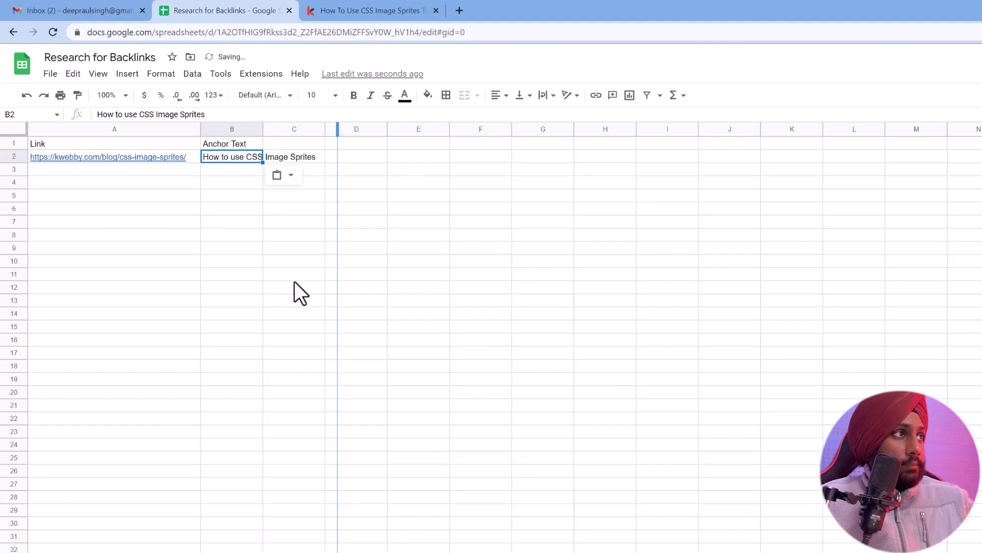
left_click(271, 313)
left_click(241, 158)
left_click(242, 169)
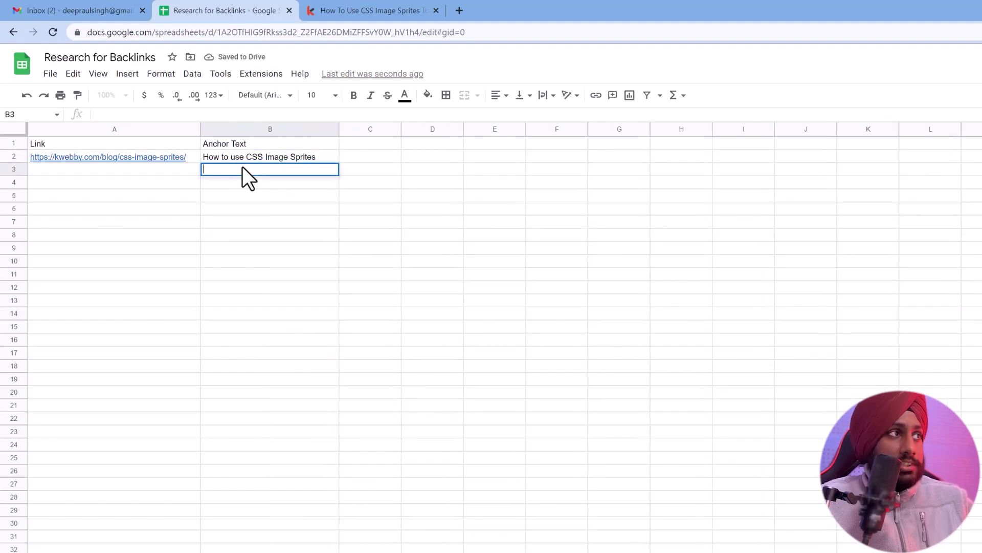
left_click(257, 158)
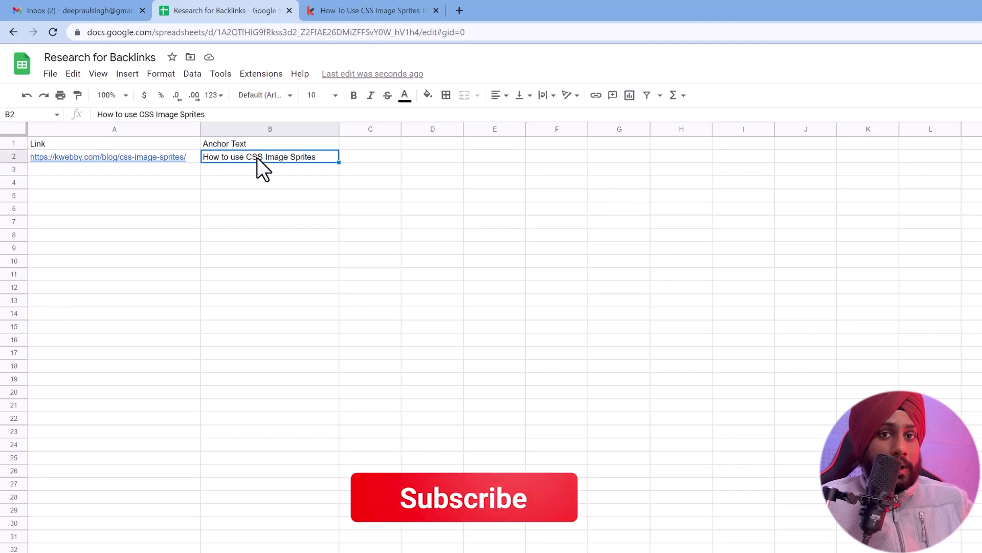
left_click(257, 169)
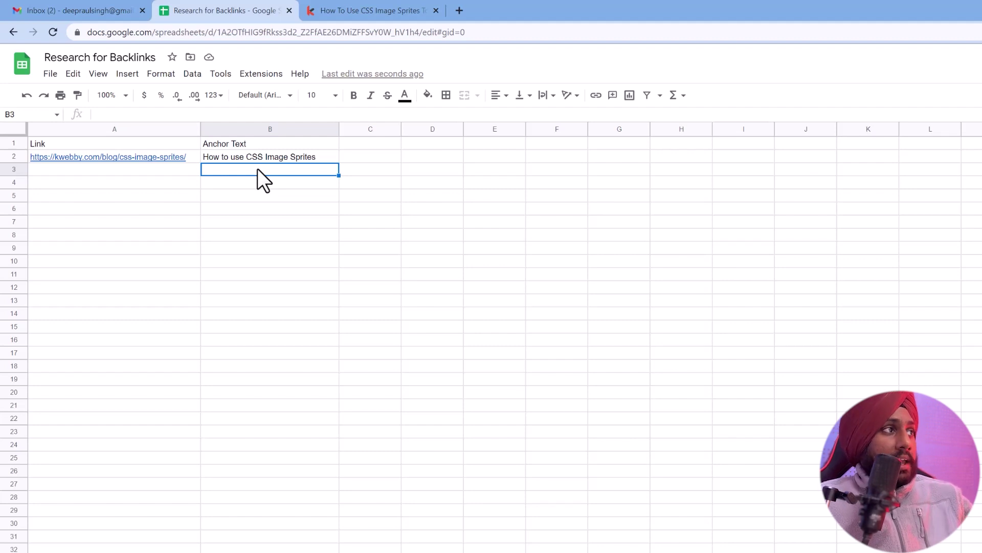
left_click(266, 161)
Add the anchor text variations "CSS image sprites" in B3 and "Use Image Sprites" in B4
left_click(268, 170)
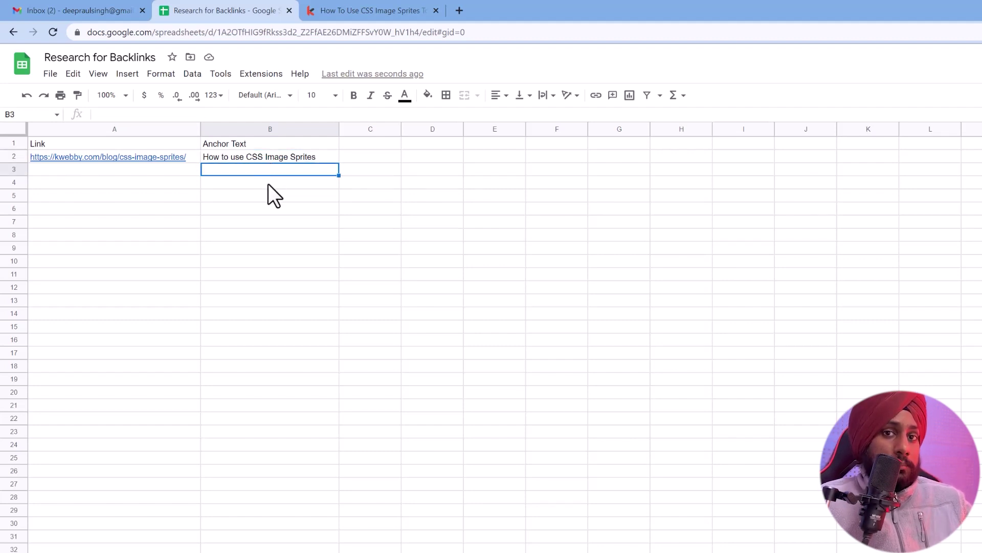
type("CSS image sprites")
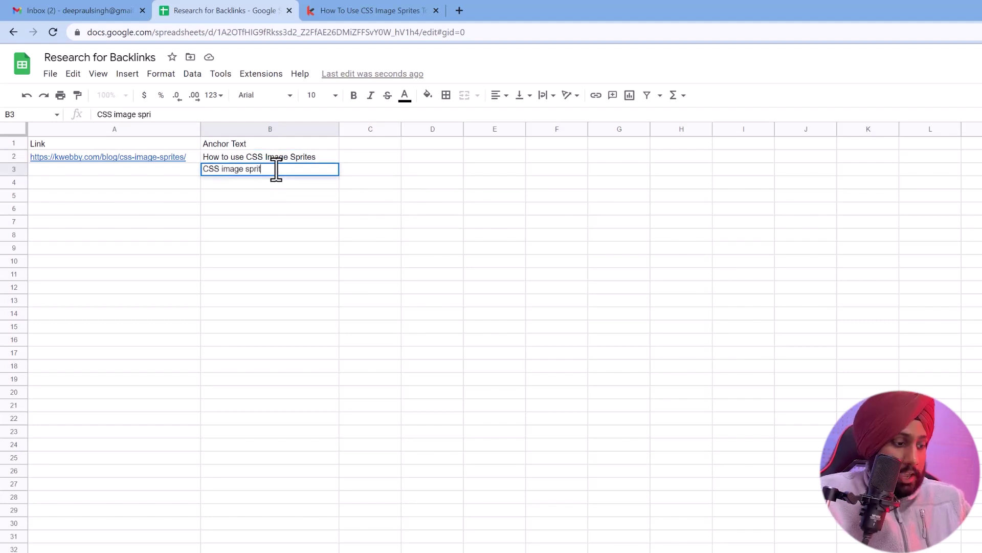
key("Return")
type("Use Image Sprites")
key("Return")
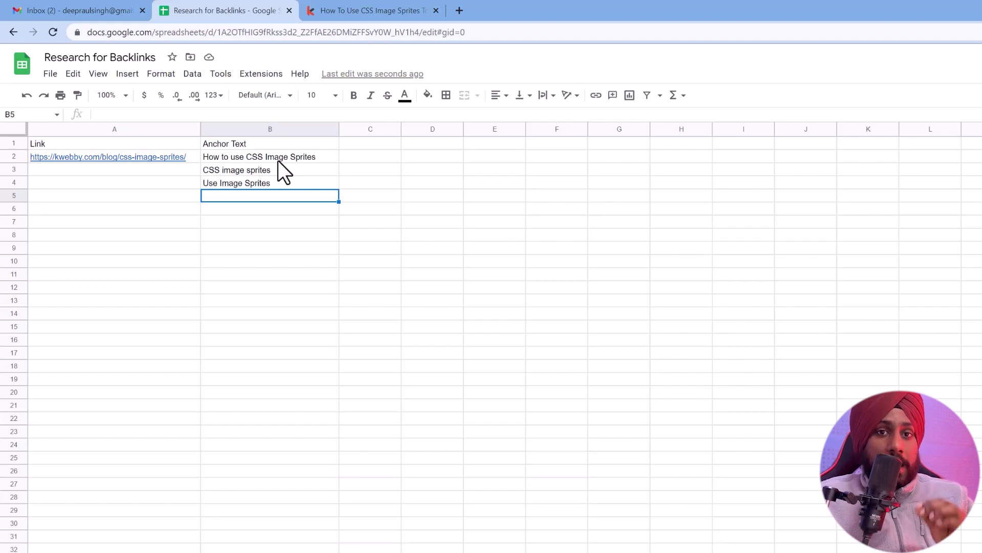
left_click(388, 145)
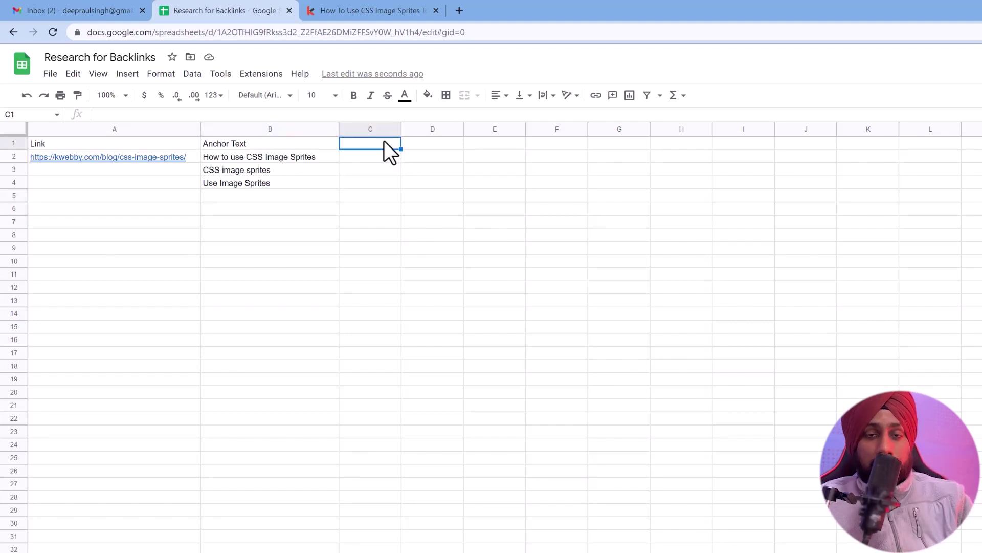
left_click(229, 144)
left_click(232, 156)
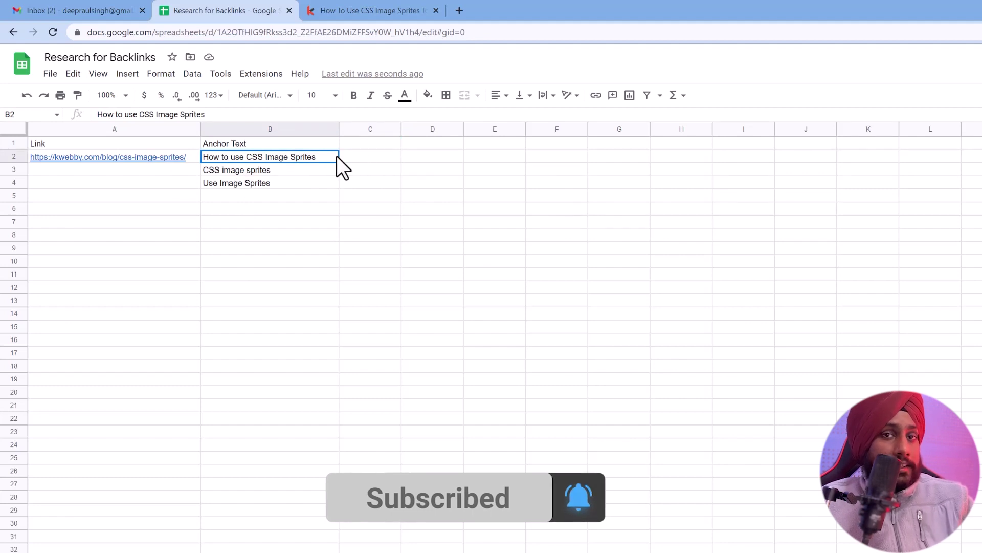
Search Google for "CSS Image Sprites" taken from B2, place the results tab last, and look through the ranking pages
double_click(259, 156)
left_click_drag(247, 155, 313, 156)
key("ctrl+c")
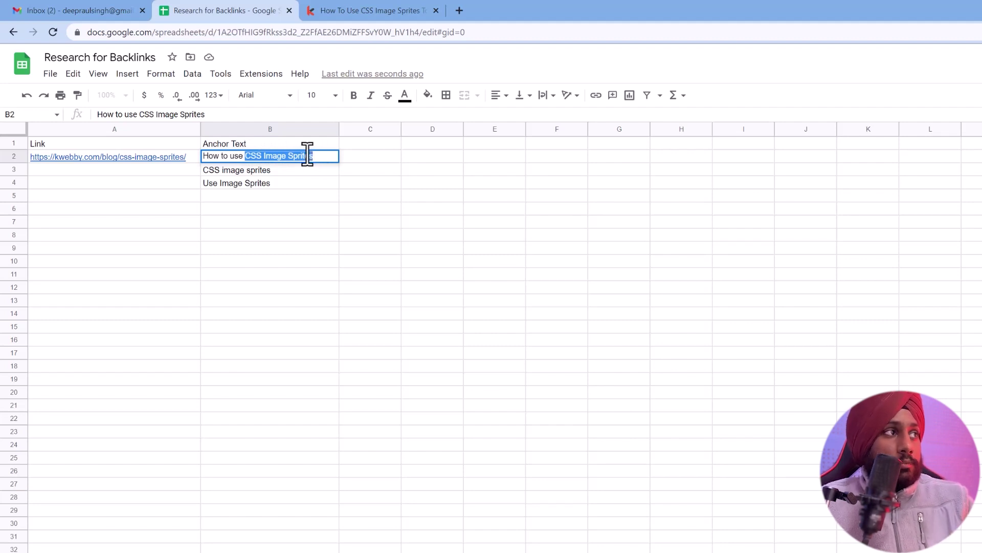
right_click(307, 153)
left_click(344, 263)
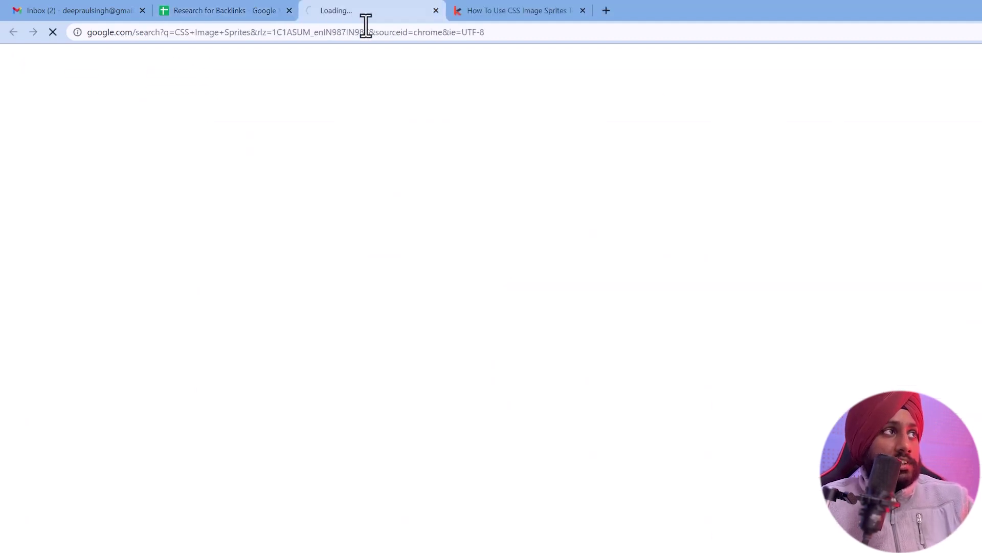
left_click_drag(369, 10, 614, 9)
scroll(423, 300, "down", 8)
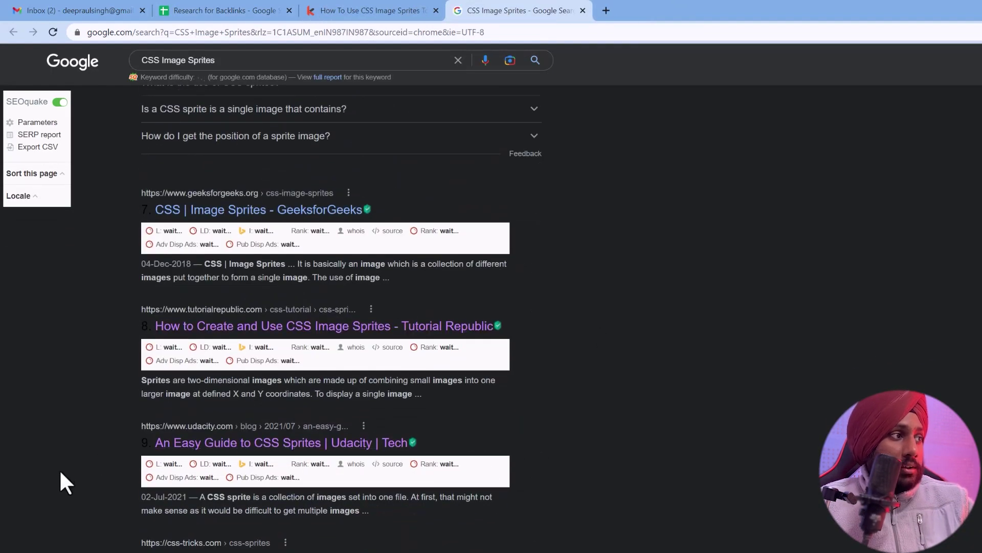
scroll(61, 489, "down", 6)
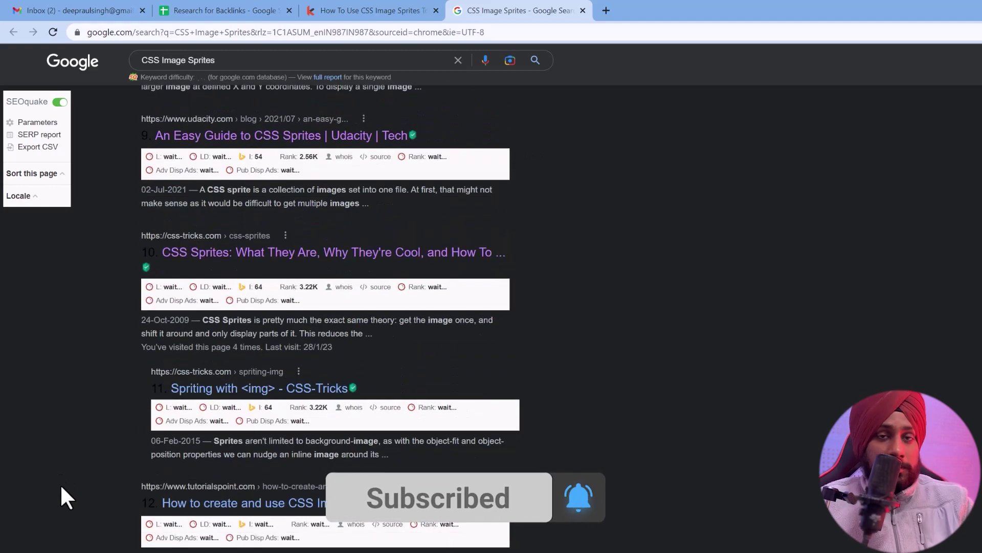
scroll(45, 491, "up", 6)
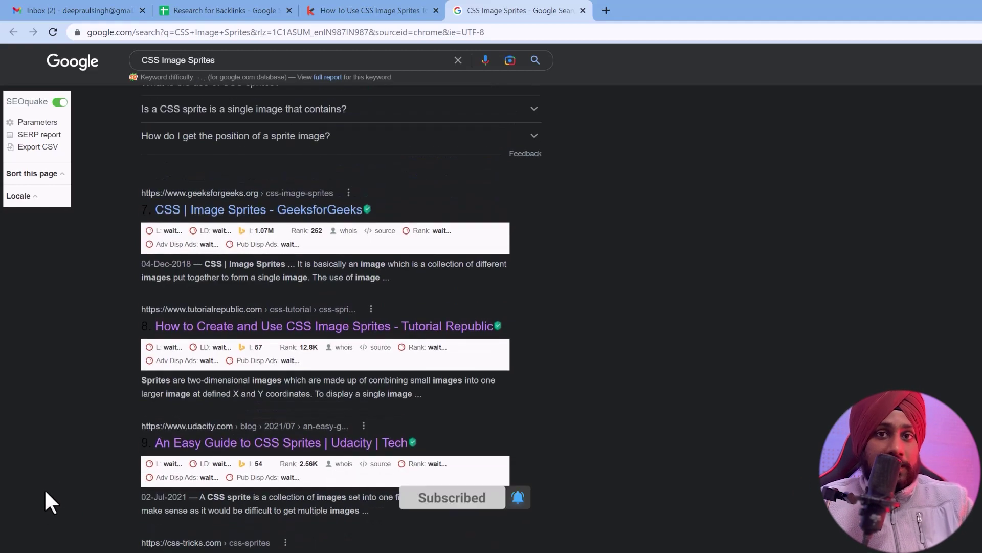
Close the editing of cell B2 in the spreadsheet and return to the Google results for "CSS Image Sprites"
left_click(296, 11)
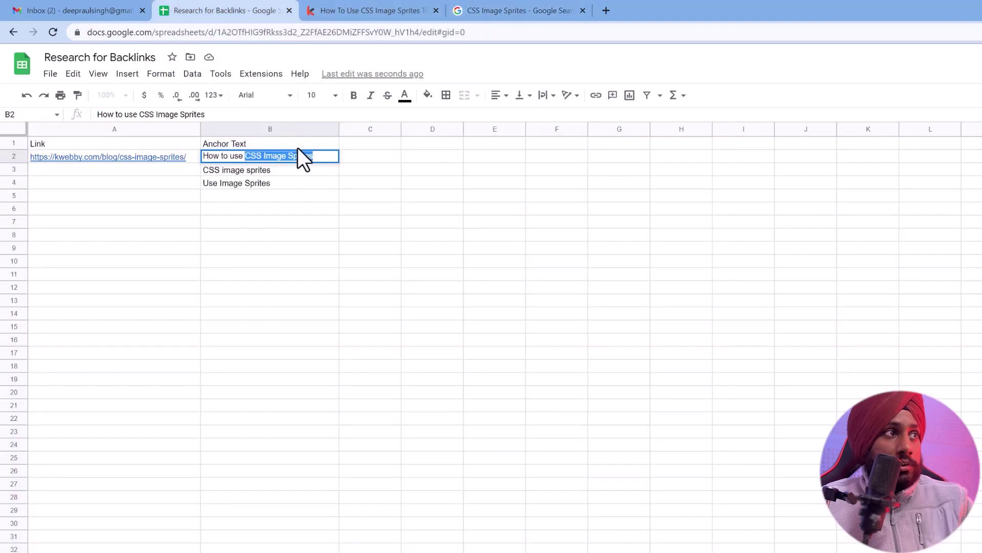
key("ctrl+v")
key("Return")
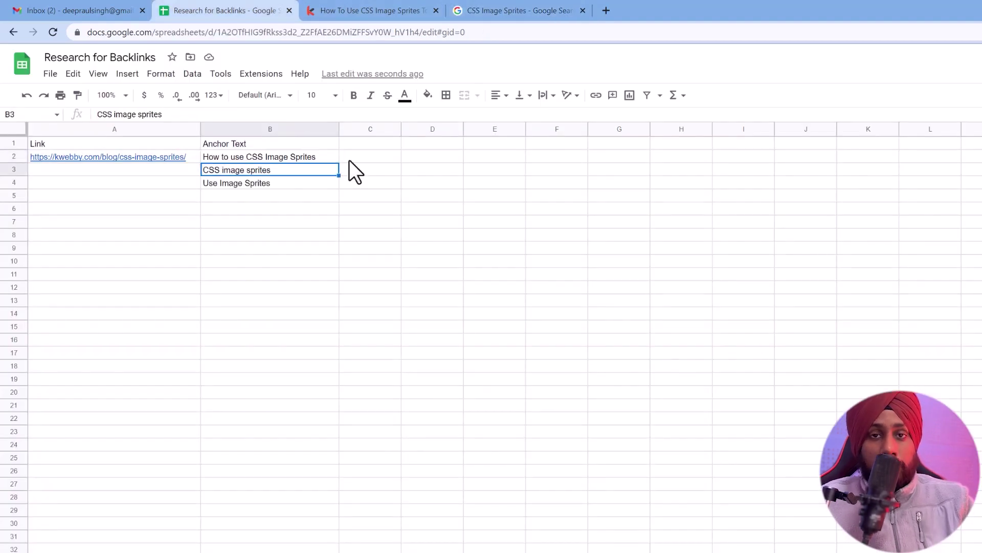
left_click(541, 3)
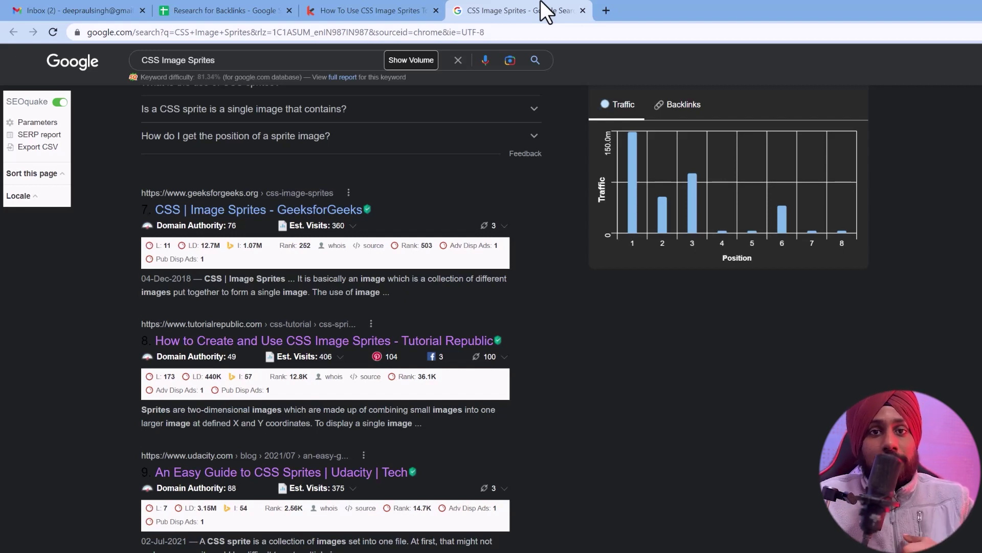
Check the Kwebby article once more, then run a broader Google search for "CSS tutorials"
left_click(331, 2)
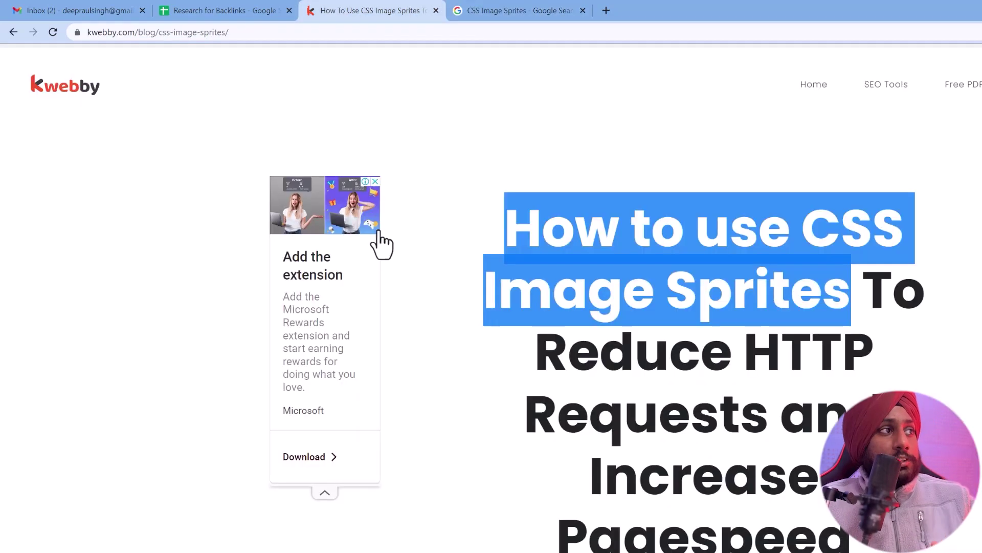
left_click(478, 7)
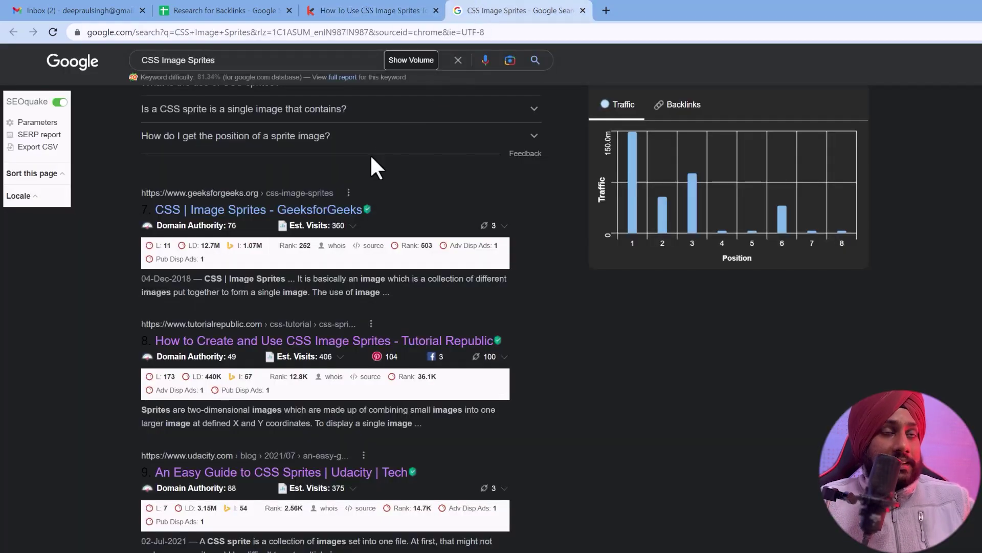
scroll(370, 151, "up", 10)
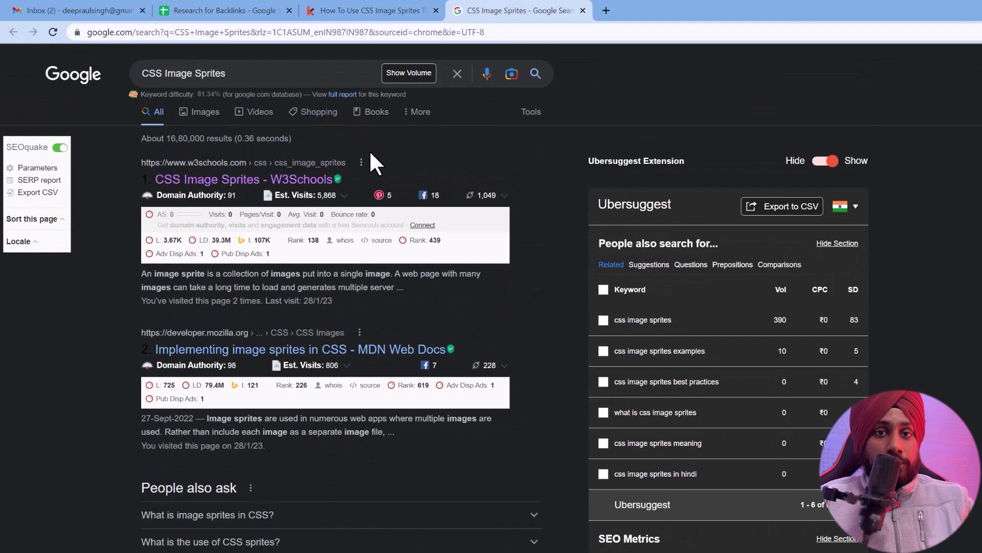
triple_click(304, 78)
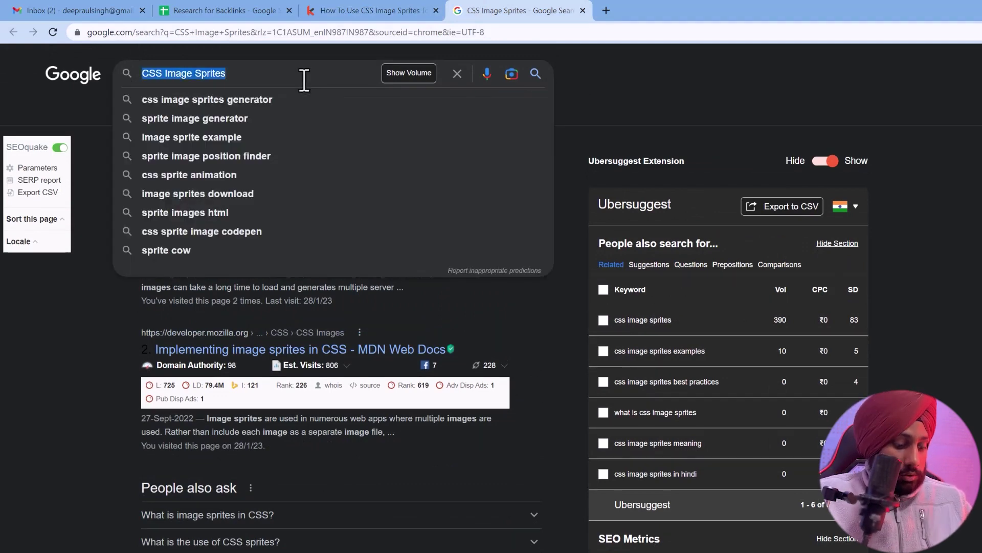
type("CSS tu")
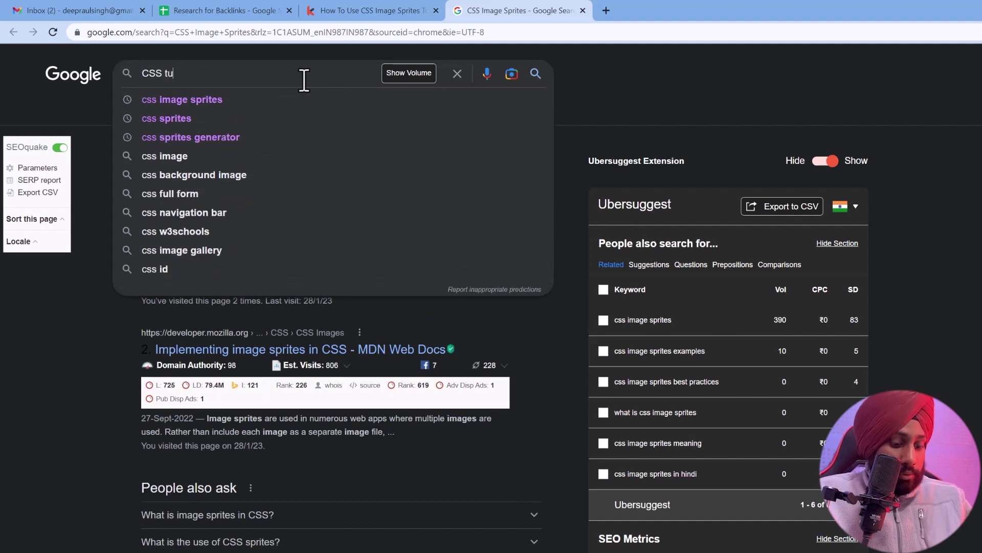
type("torials")
key("Return")
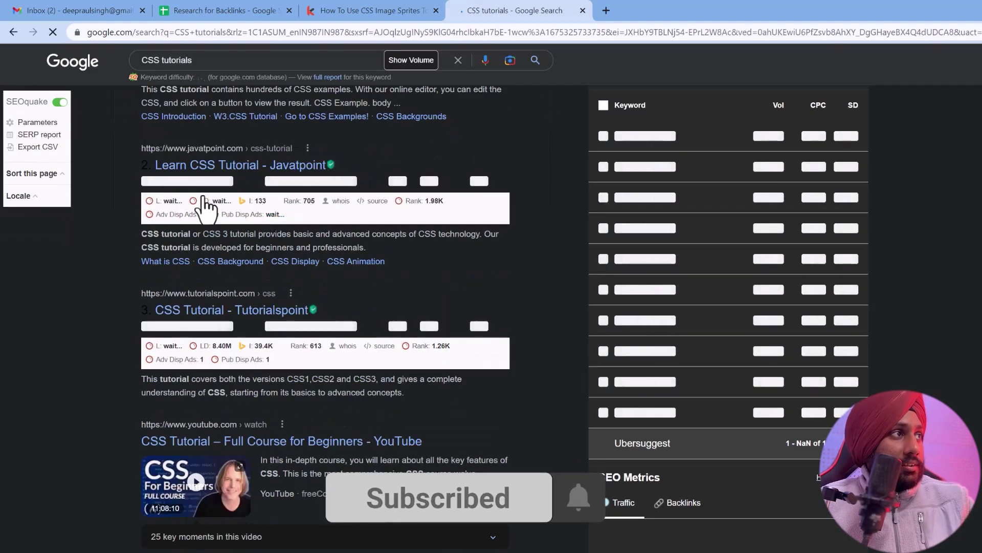
Look through the Google results for "CSS tutorials" as broader backlink prospects, including their domain authority and visit metrics
scroll(497, 199, "down", 8)
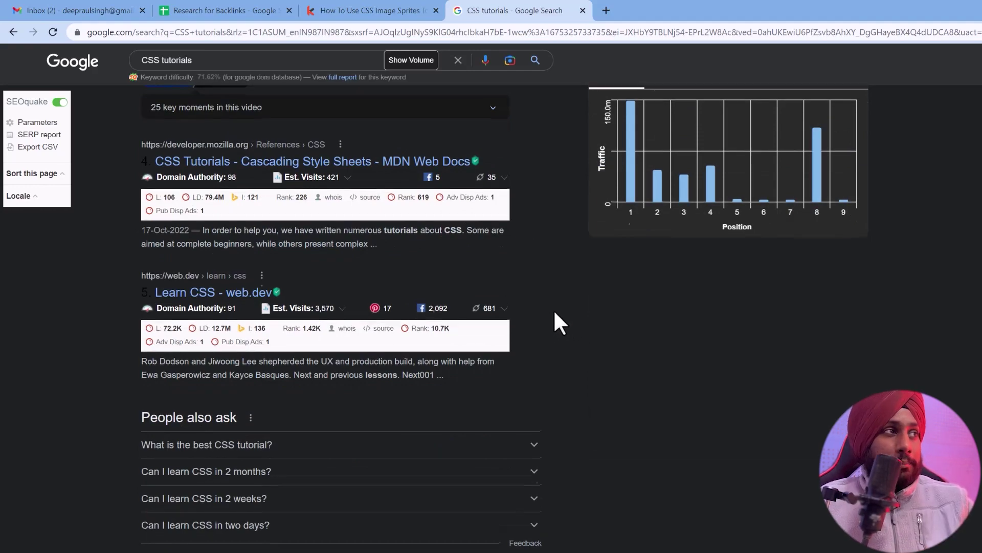
scroll(554, 309, "up", 10)
scroll(489, 240, "up", 3)
left_click_drag(211, 73, 139, 75)
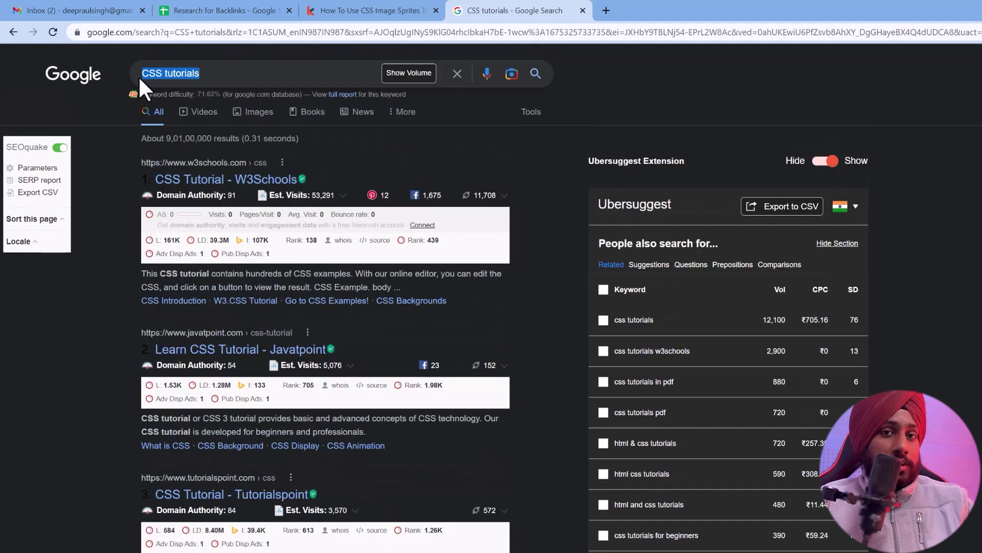
left_click(226, 72)
key("ctrl+a")
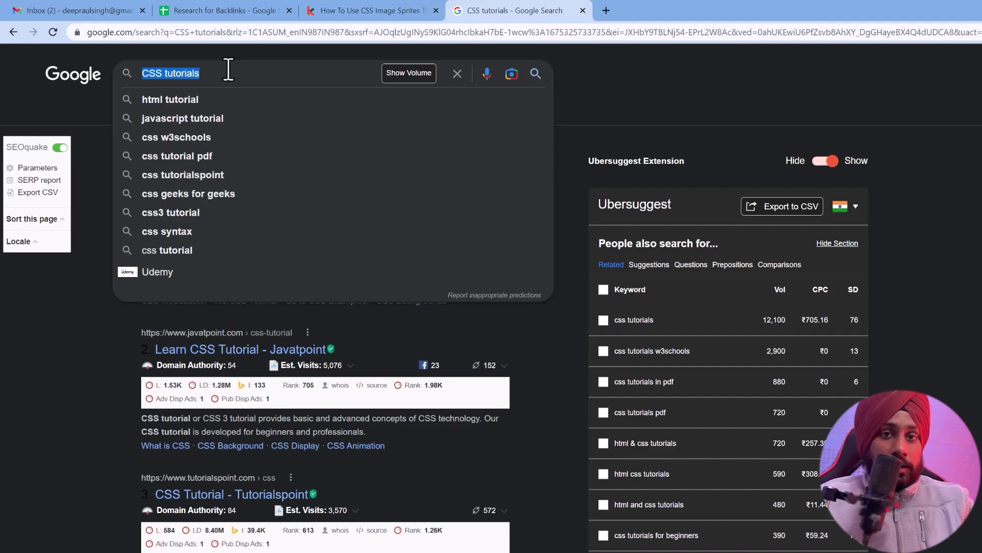
left_click(53, 339)
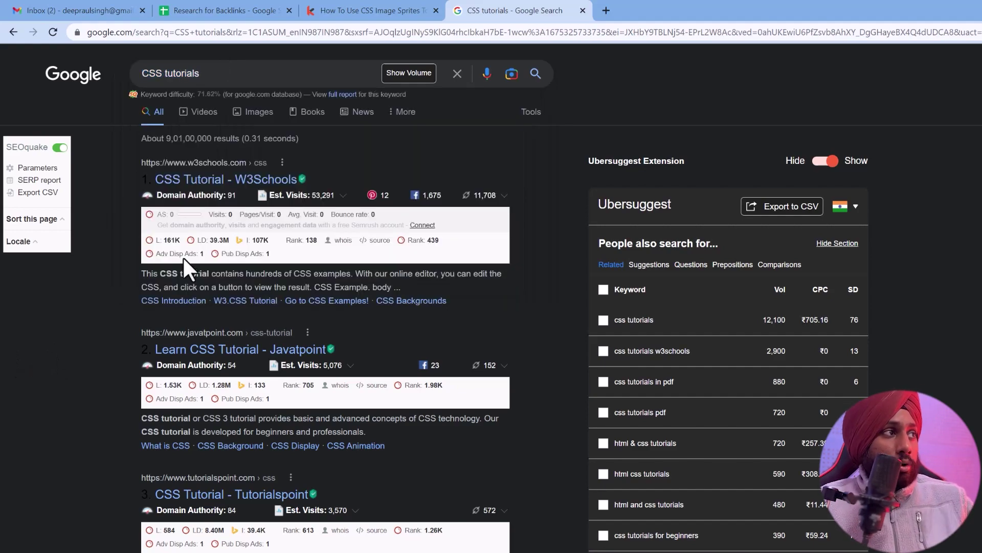
scroll(191, 248, "down", 7)
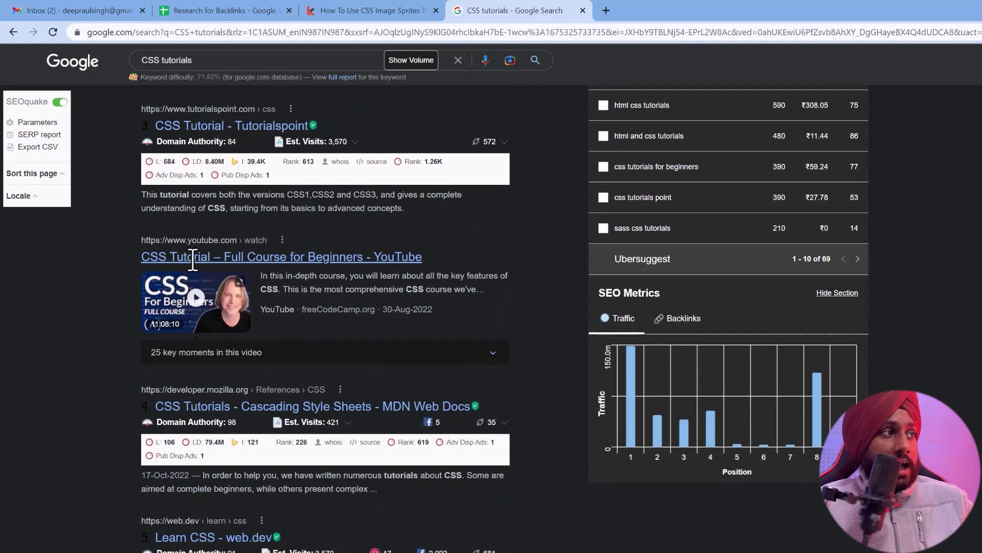
scroll(244, 256, "up", 5)
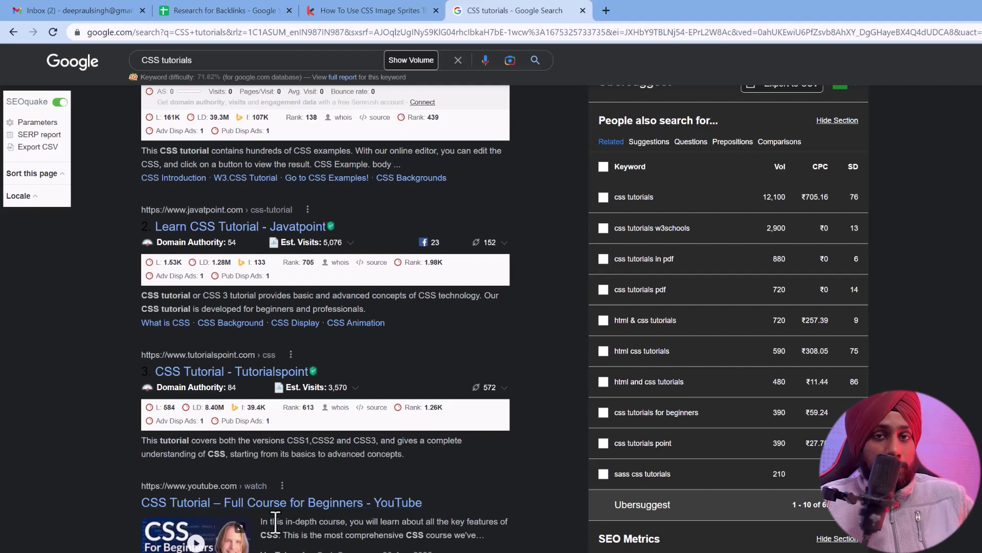
scroll(271, 520, "up", 3)
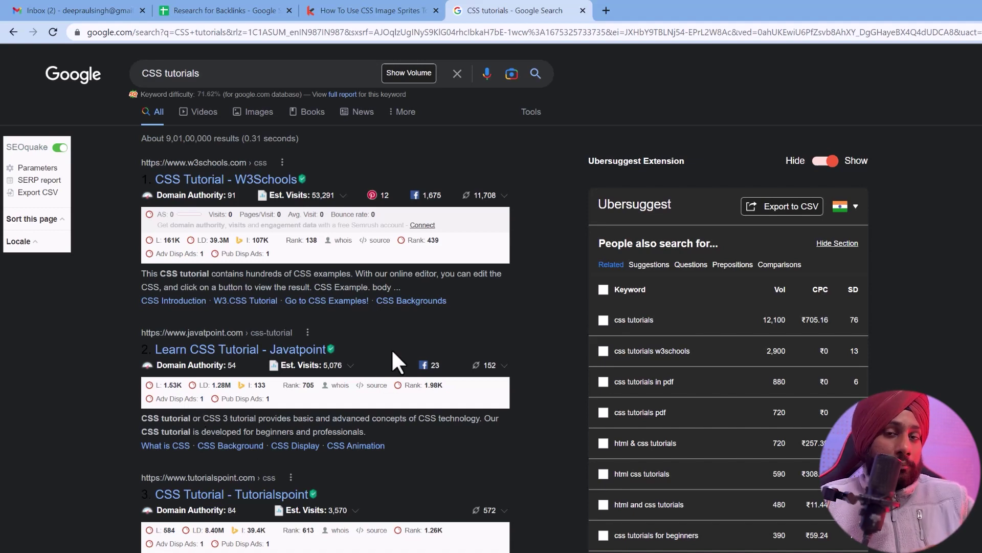
Copy the "CSS tutorials" query and open getsemrush.com in a new browser tab
left_click_drag(237, 77, 143, 74)
key("ctrl+c")
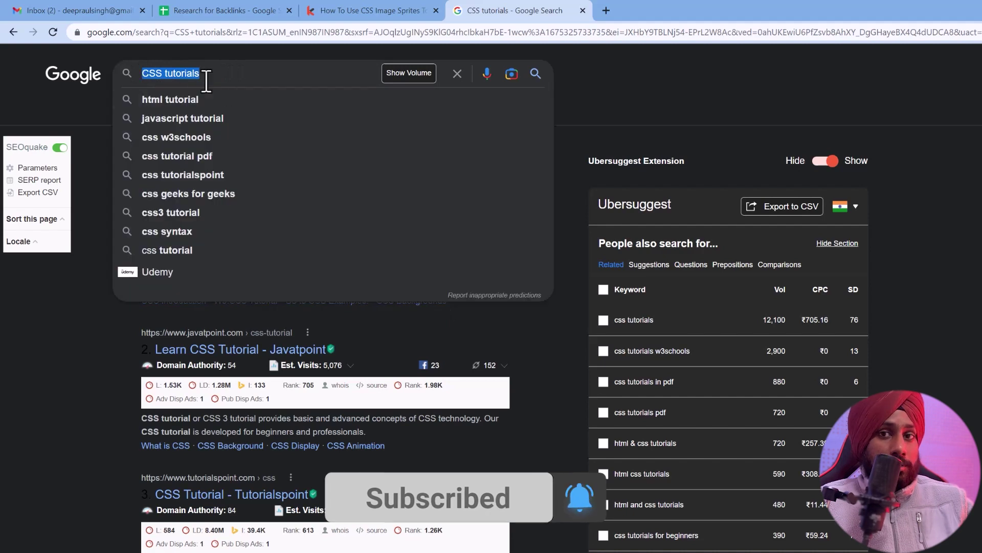
scroll(543, 245, "down", 3)
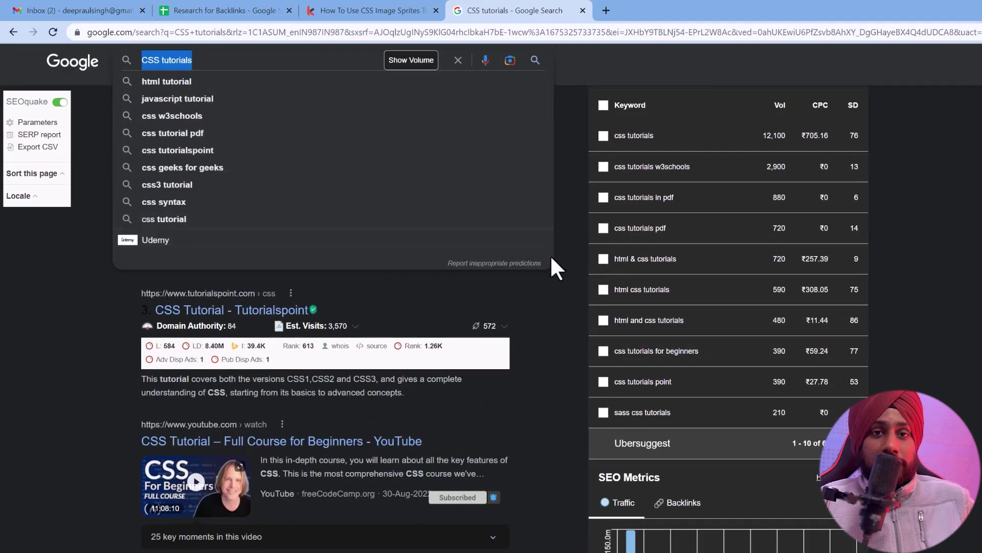
left_click(607, 11)
left_click(623, 32)
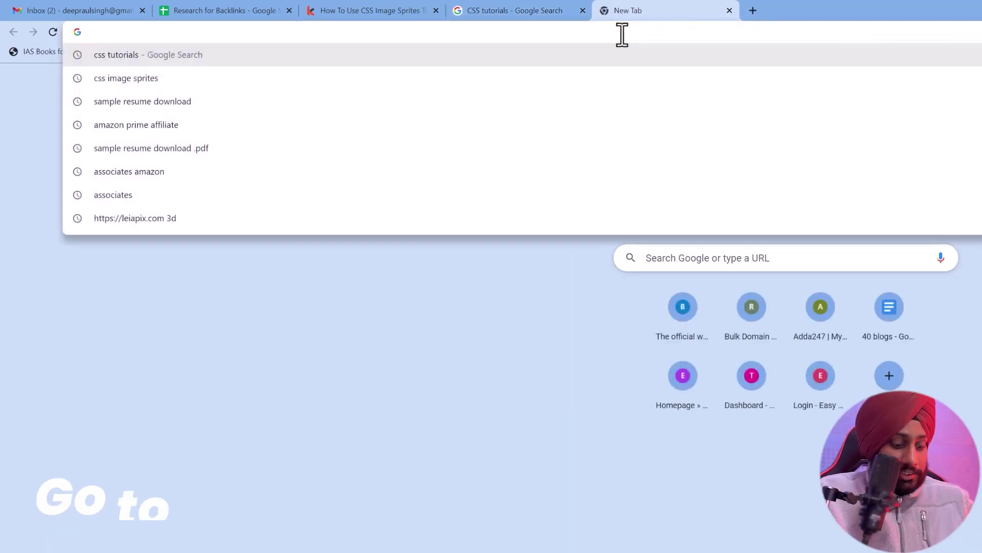
type("getsemrush.com")
key("Return")
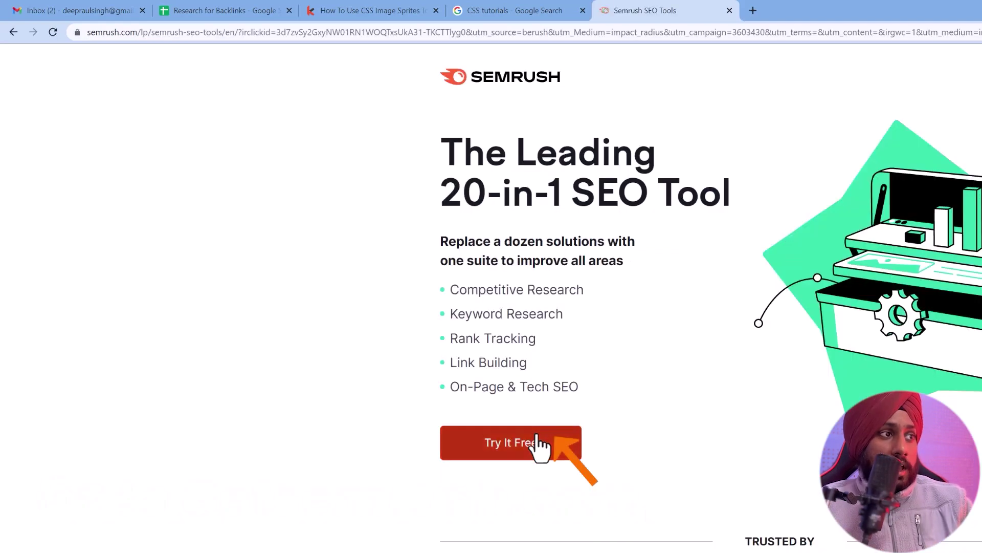
Open Semrush through the free trial offer and place its new tab before the Semrush landing page tab
left_click(548, 450)
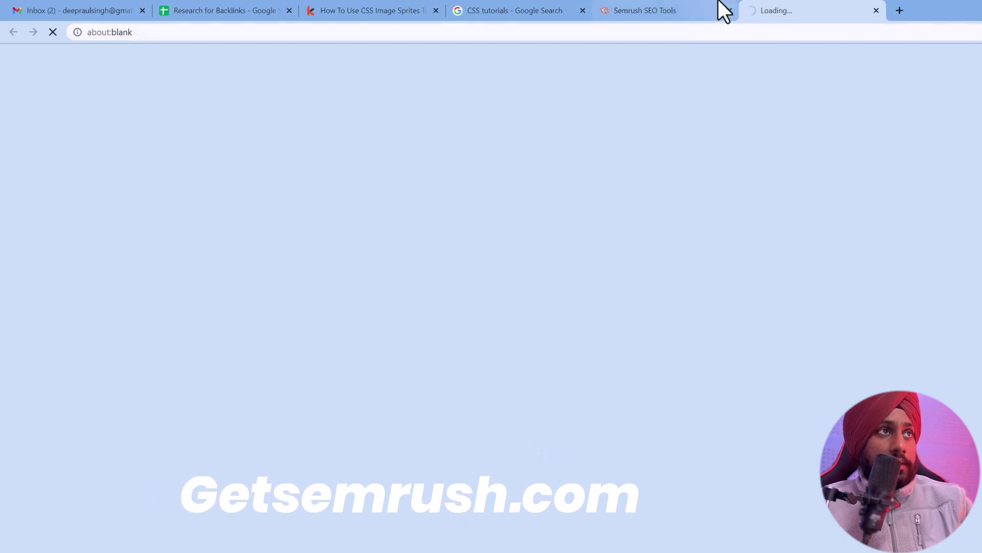
mouse_move(718, 1)
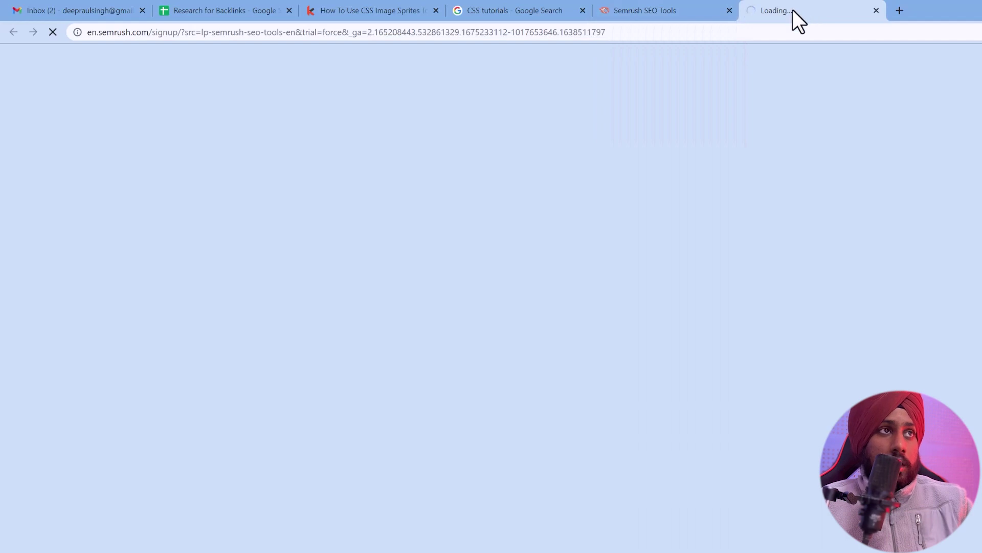
left_click_drag(794, 20, 660, 13)
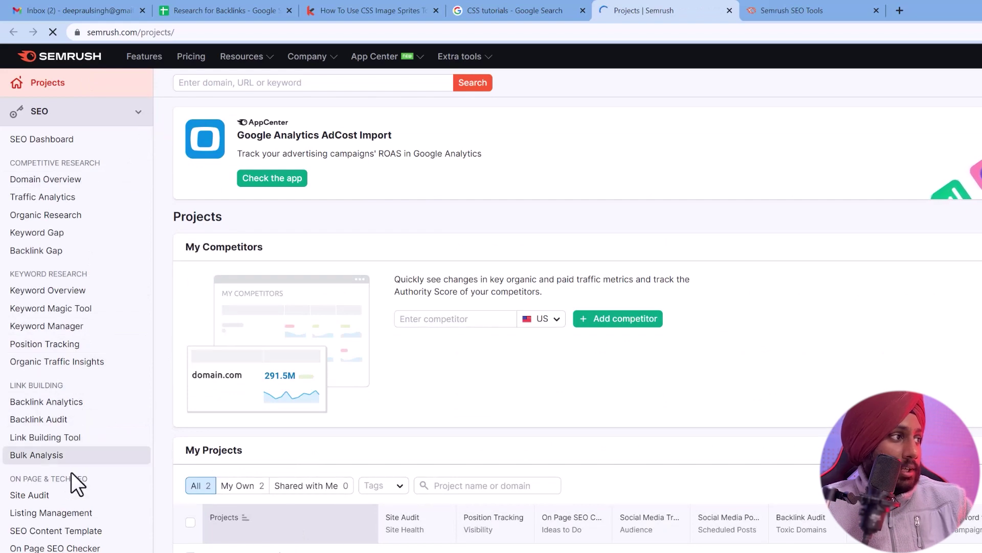
Search the Keyword Magic Tool for "CSS tutorials" in the US database
left_click(70, 314)
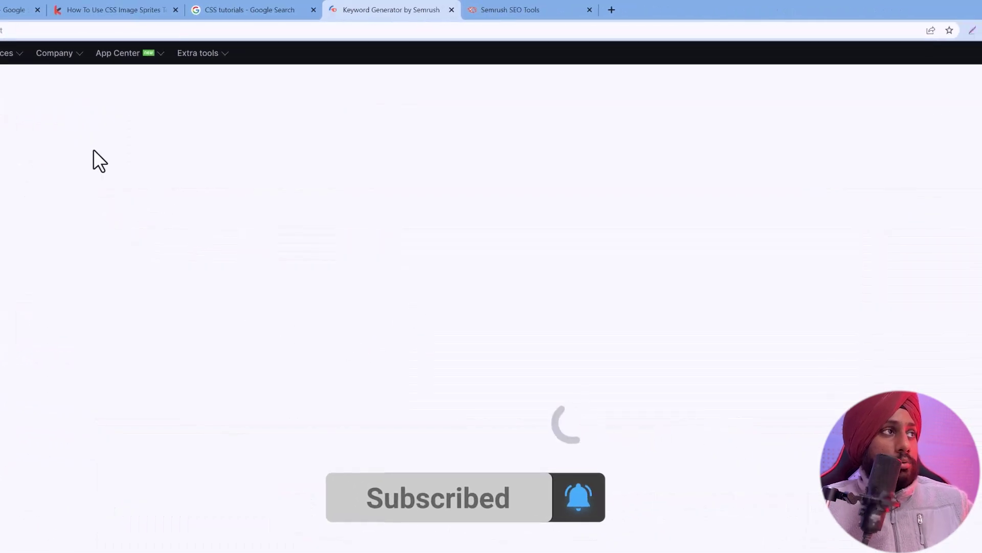
key("ctrl+v")
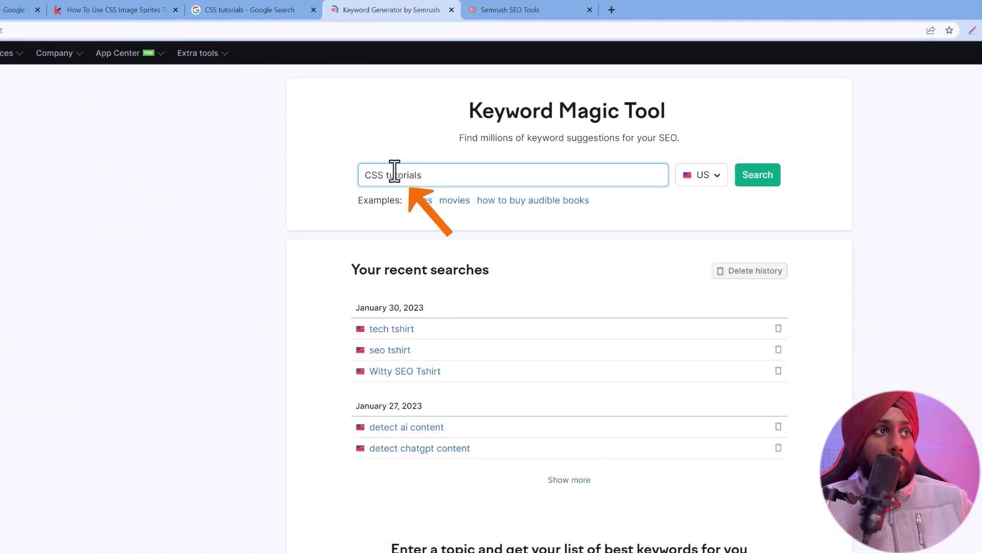
left_click(762, 179)
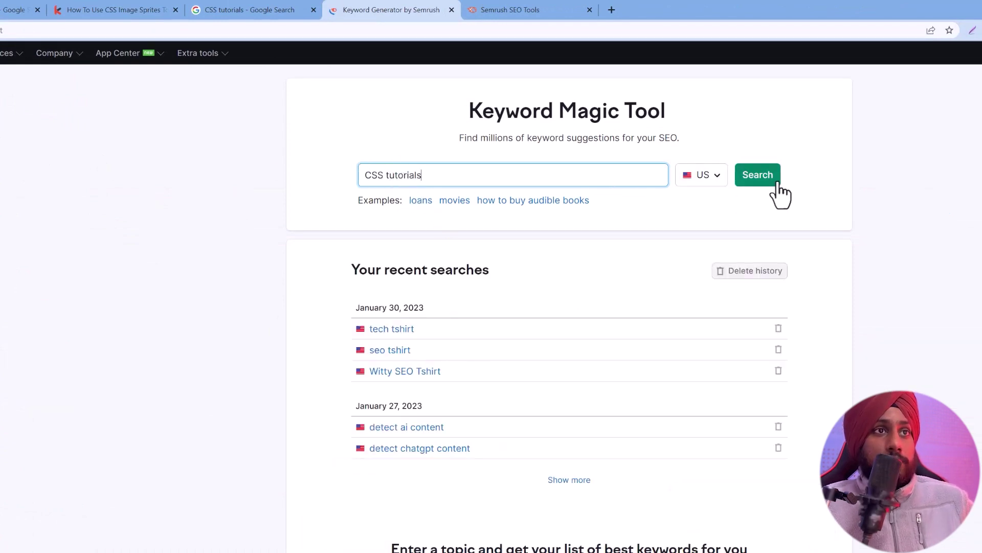
Review the keyword suggestions for "CSS tutorials" and sort them by keyword difficulty, lowest first
scroll(116, 414, "down", 15)
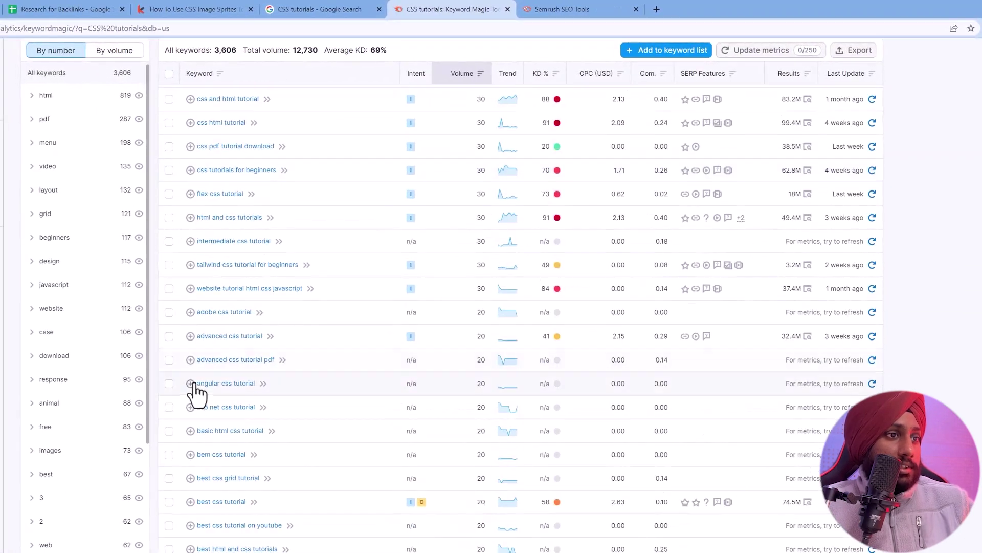
scroll(196, 392, "up", 15)
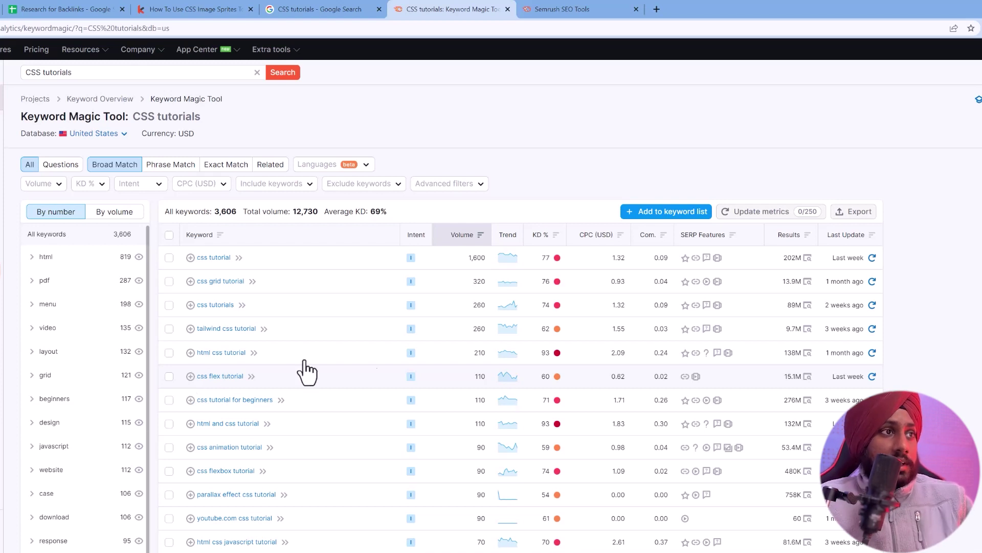
mouse_move(550, 262)
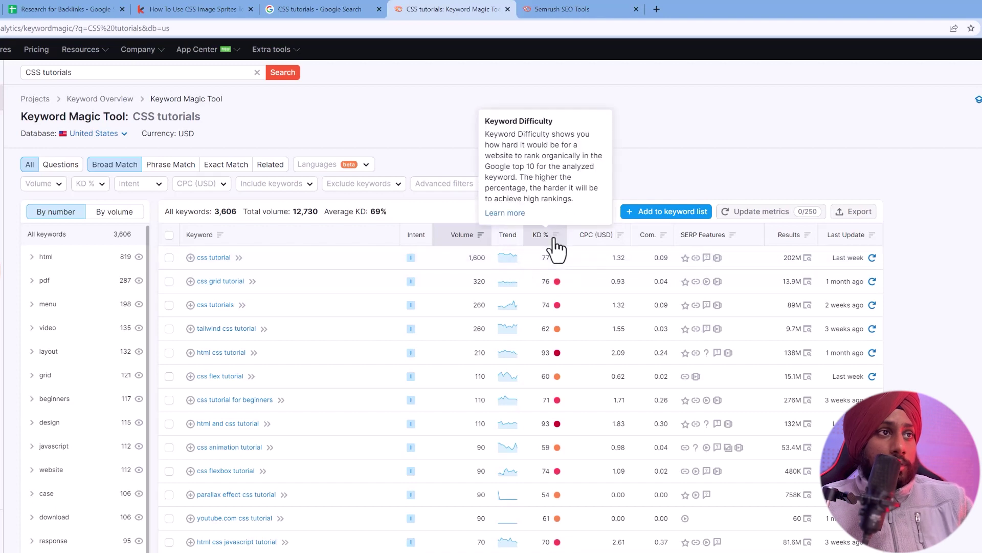
left_click(555, 247)
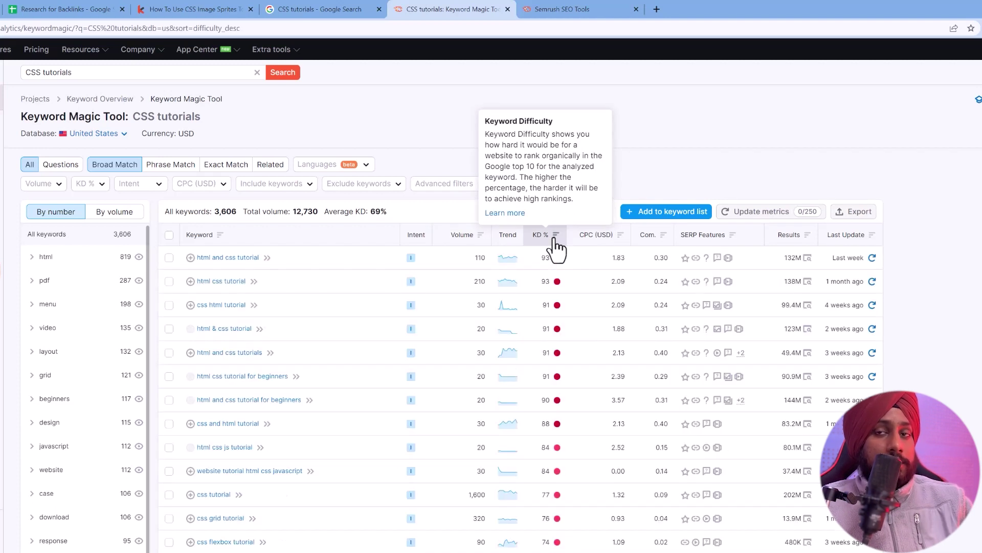
left_click(554, 248)
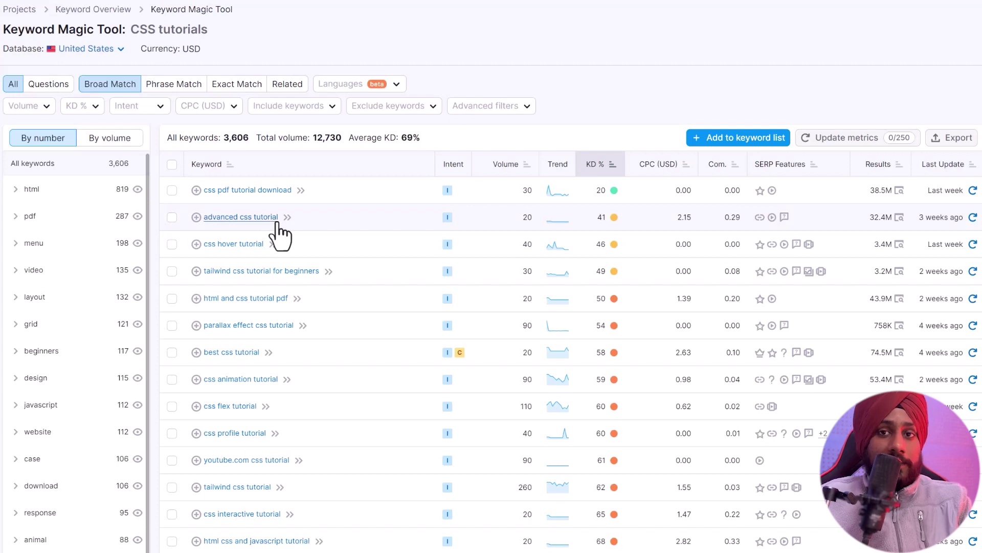
Add "advanced css tutorial", "css pdf tutorial download" and "css hover tutorial" to the "Dentist In Texas" keyword list
scroll(253, 268, "down", 3)
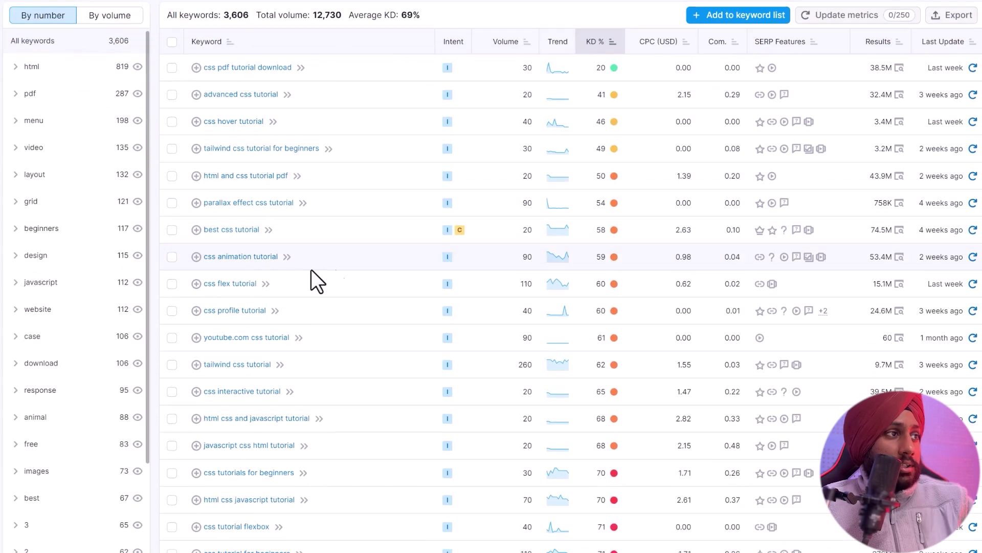
scroll(323, 269, "down", 3)
scroll(310, 272, "up", 5)
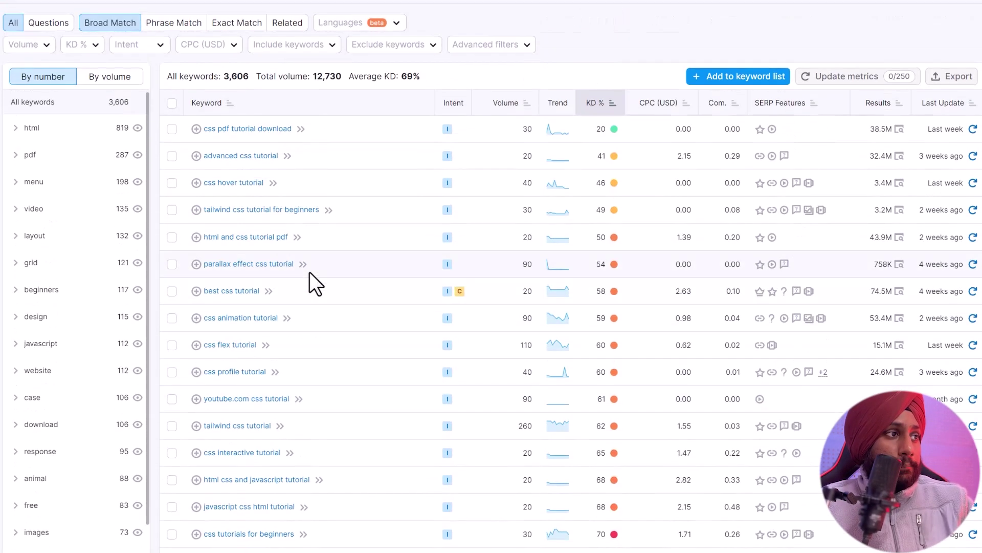
scroll(322, 417, "down", 3)
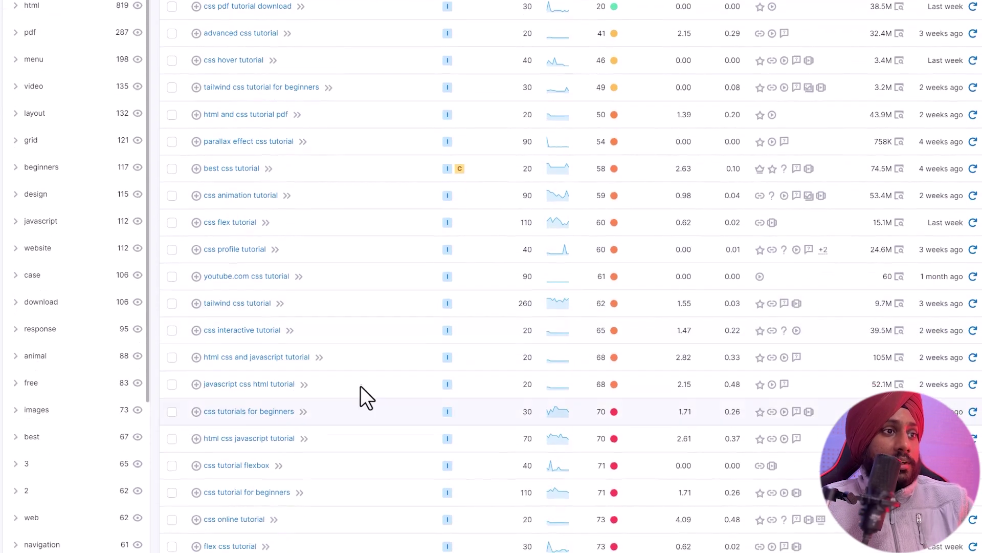
scroll(389, 348, "up", 5)
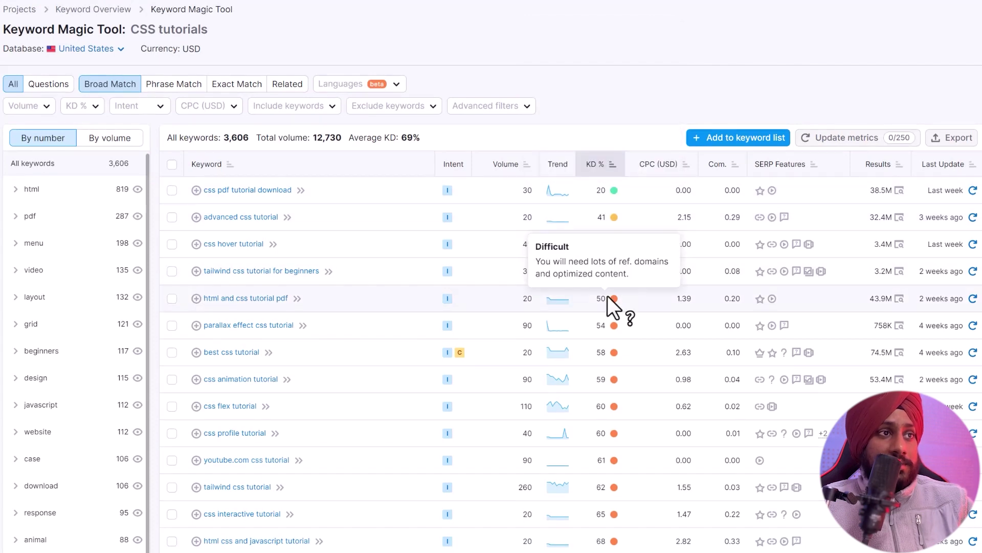
scroll(619, 339, "down", 1)
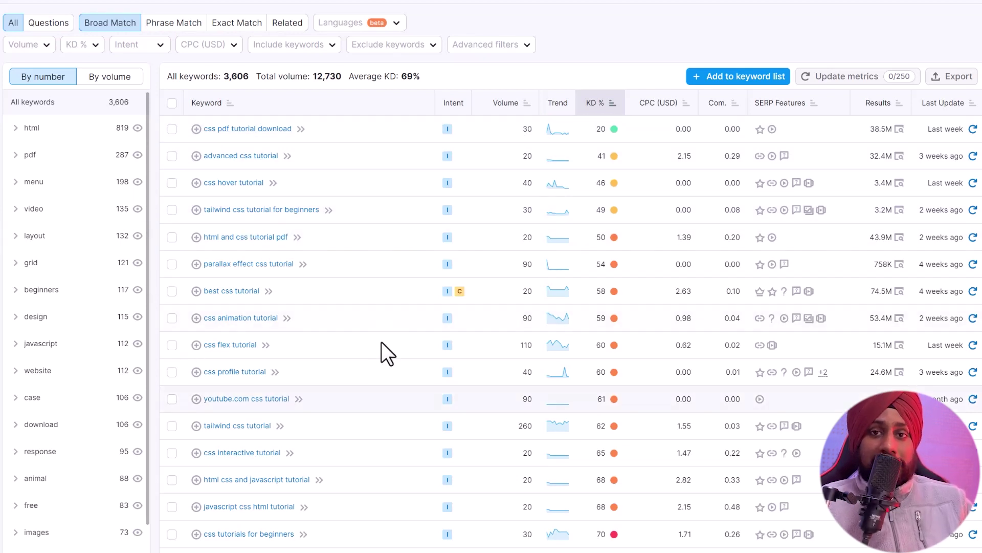
left_click(196, 155)
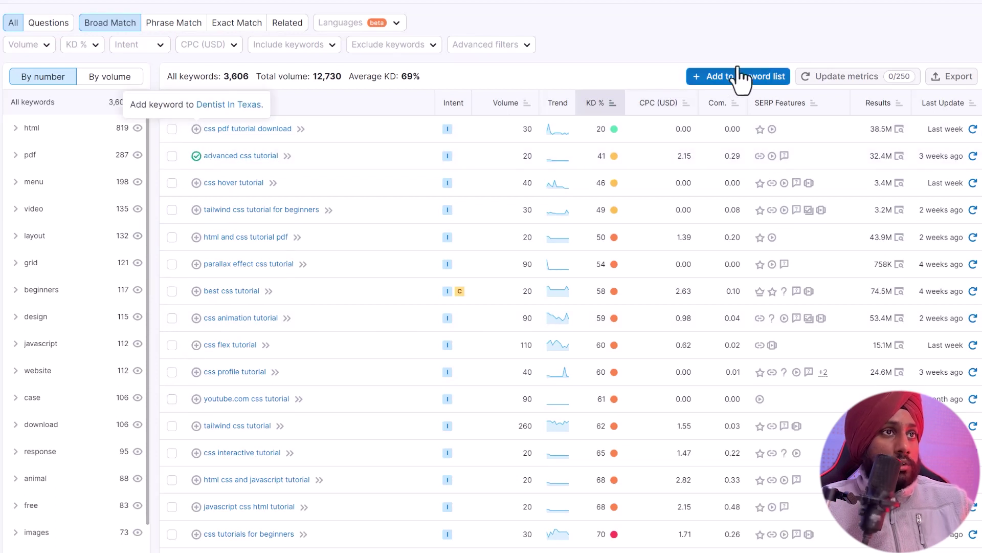
left_click(196, 129)
left_click(196, 183)
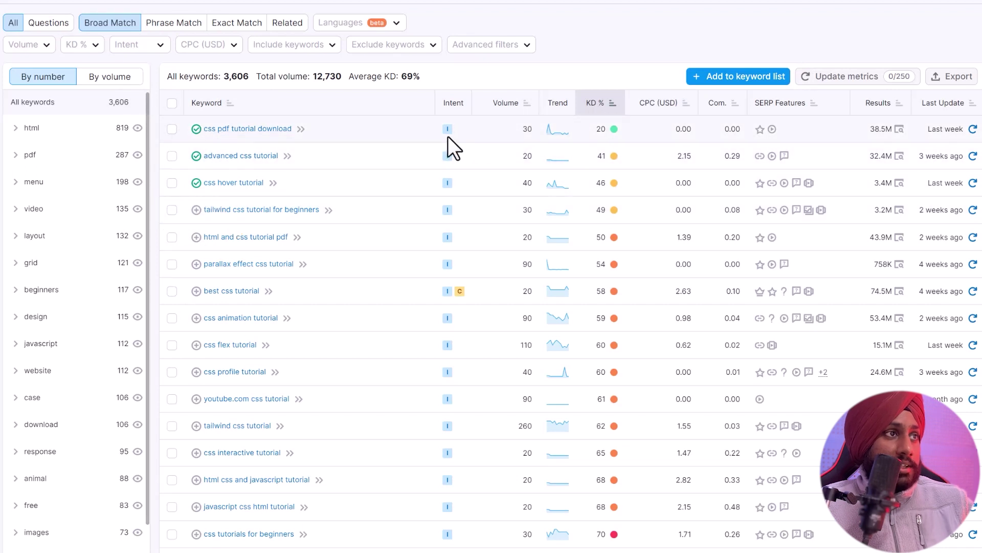
Open the details of the keyword "css pdf tutorial download" and review the Page AS and domains in its SERP analysis
left_click(301, 129)
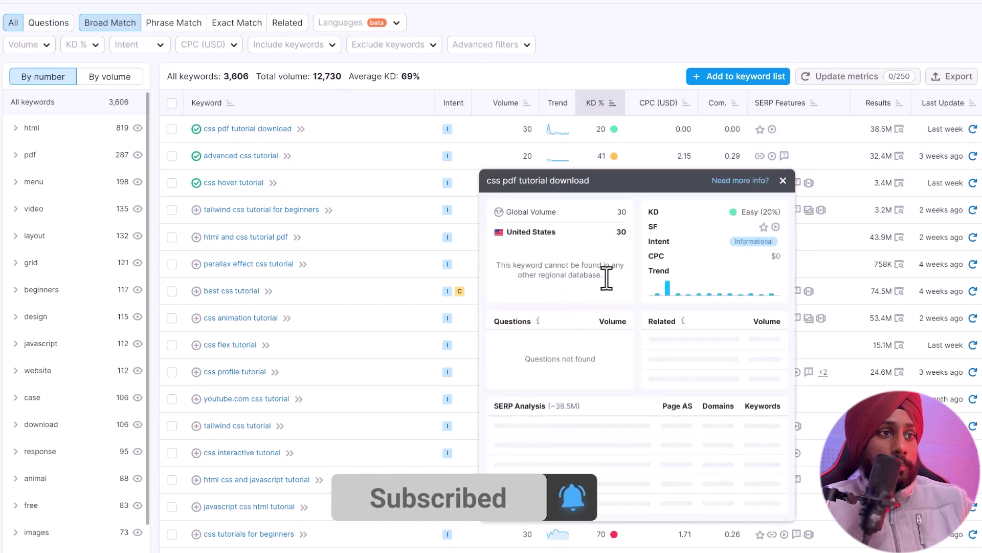
scroll(573, 323, "down", 1)
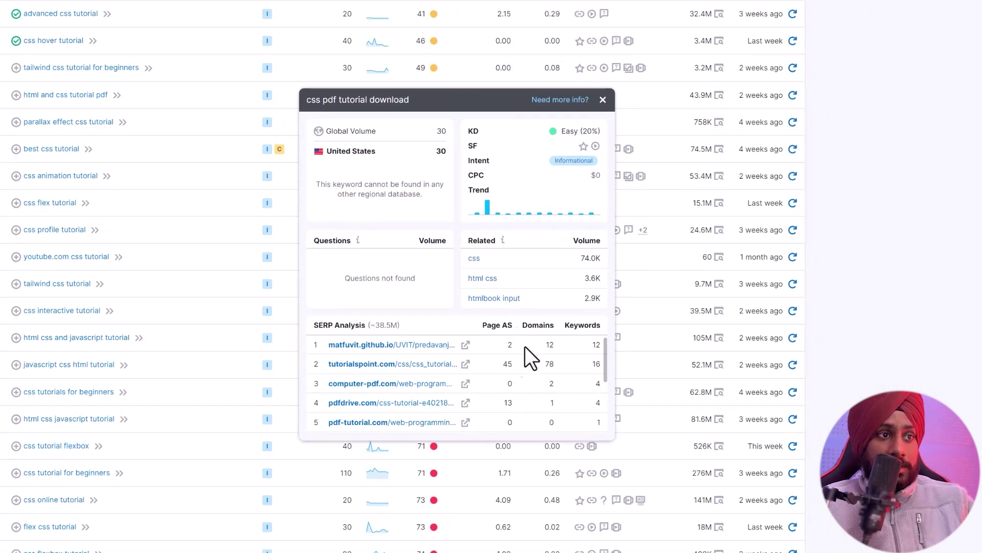
left_click_drag(606, 368, 607, 390)
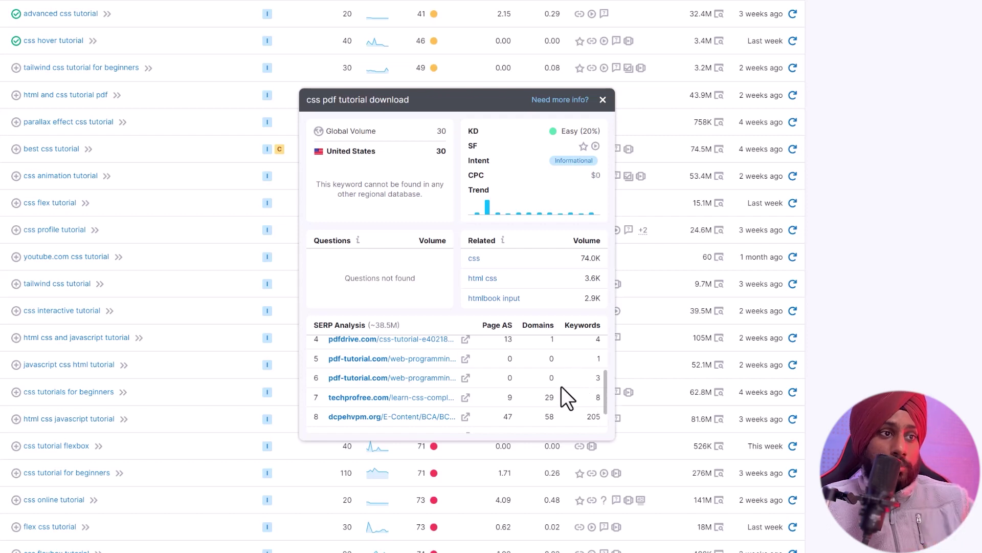
scroll(561, 386, "up", 2)
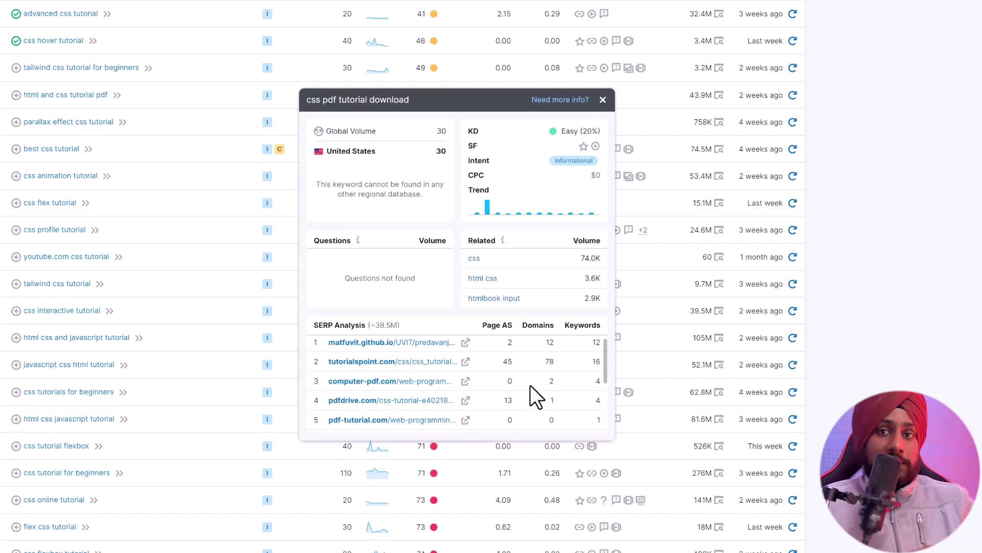
scroll(526, 395, "up", 1)
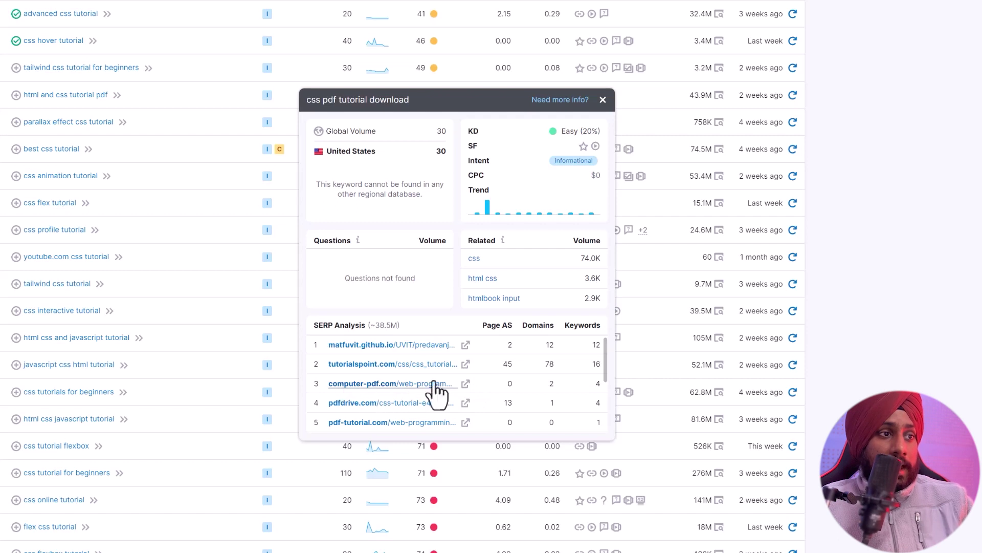
scroll(503, 348, "up", 1)
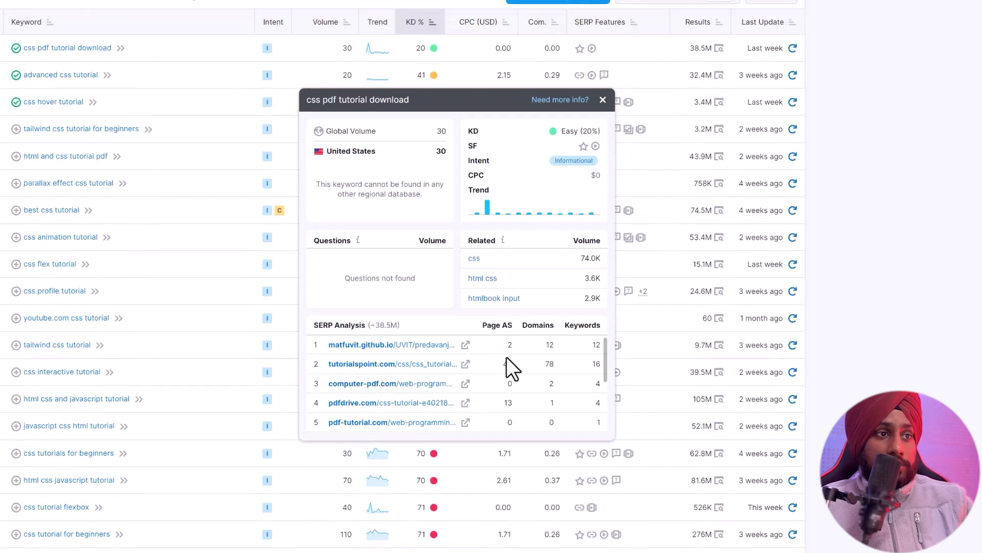
scroll(514, 384, "down", 1)
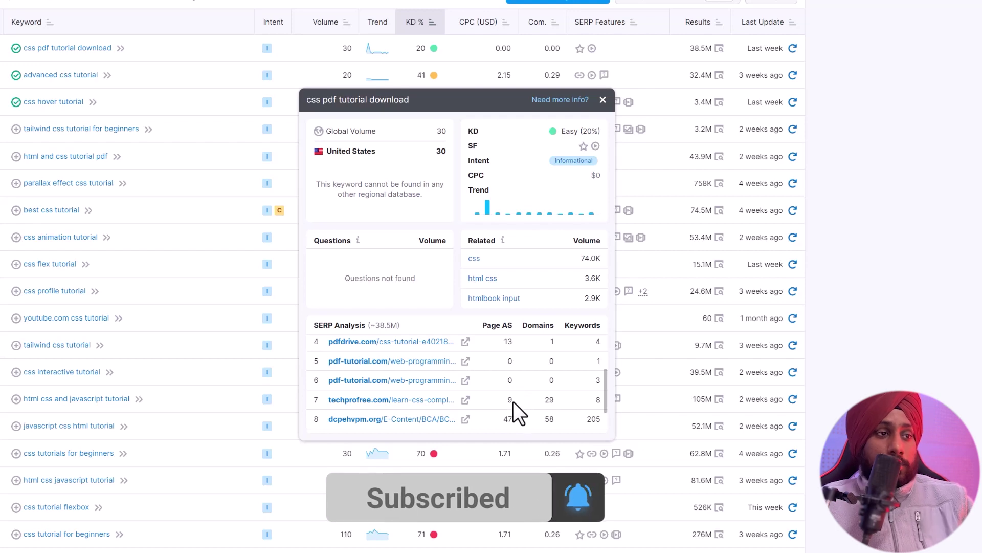
Open the techprofree.com, pdf-tutorial.com and tuto-computer.com results from the SERP analysis in separate tabs
left_click(466, 400)
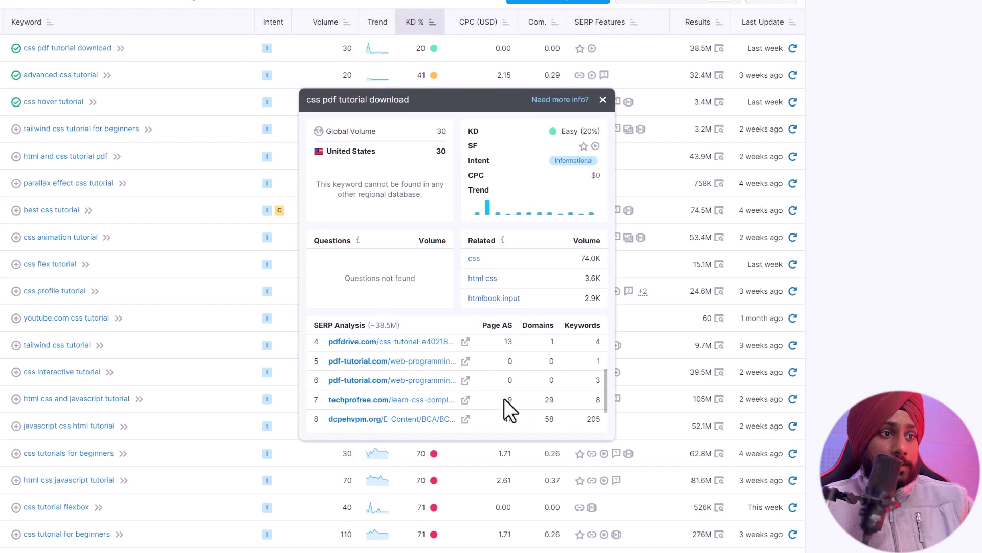
scroll(505, 398, "up", 2)
scroll(505, 398, "down", 2)
left_click(465, 361)
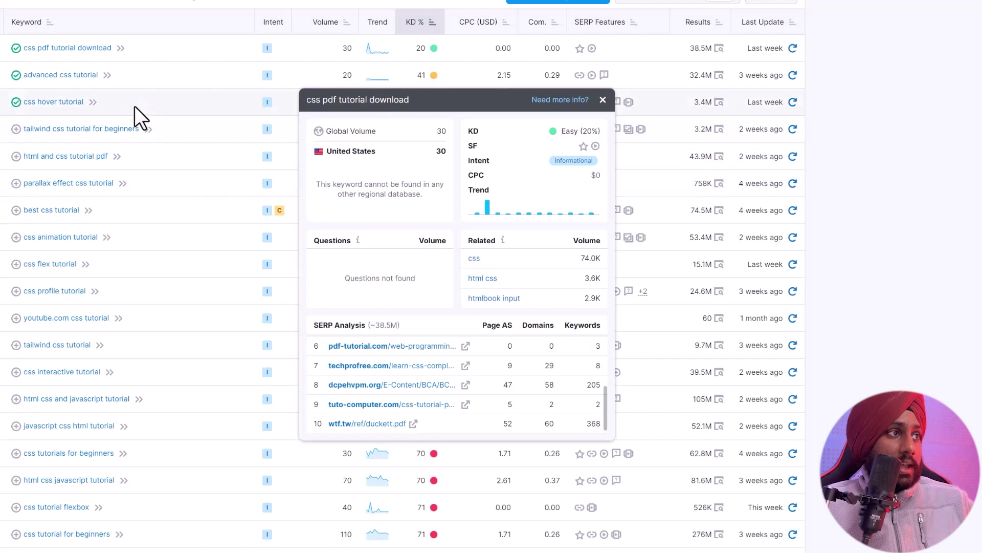
In the Research for Backlinks sheet, add headers "Serp Links" in C1 and "Contact" in D1, and copy the keyword "css pdf tutorial download" into C2
left_click_drag(102, 110, 439, 103)
left_click(109, 55)
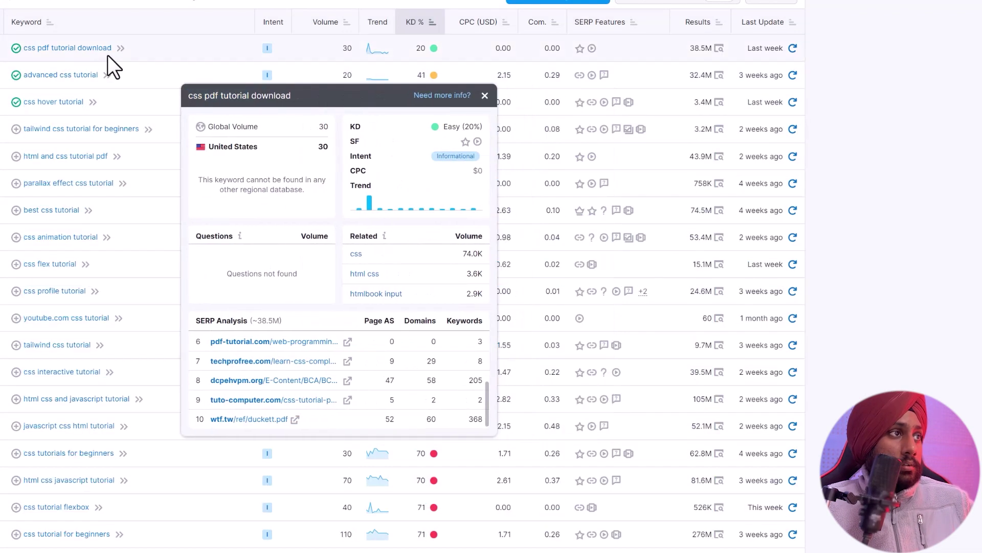
left_click_drag(109, 55, 23, 49)
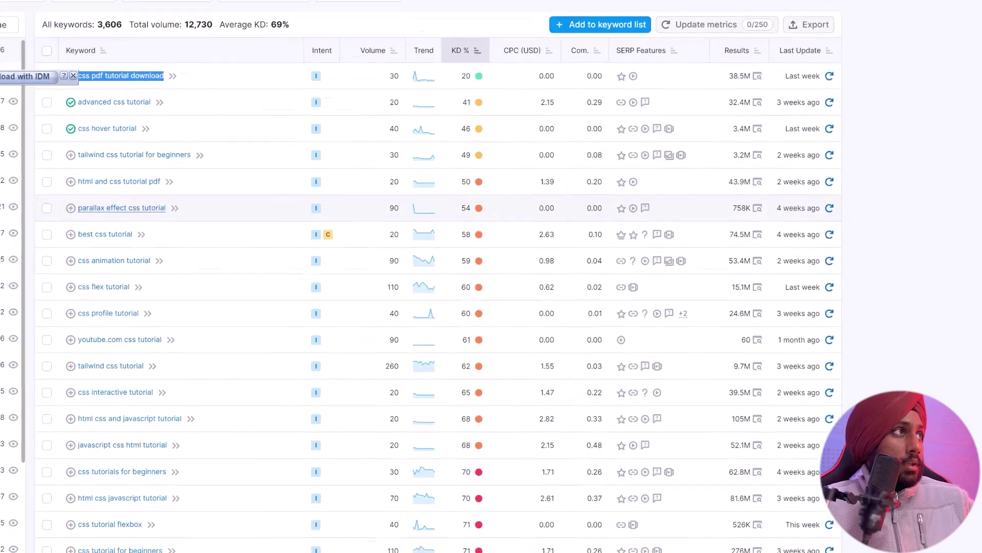
key("ctrl+2")
left_click(364, 149)
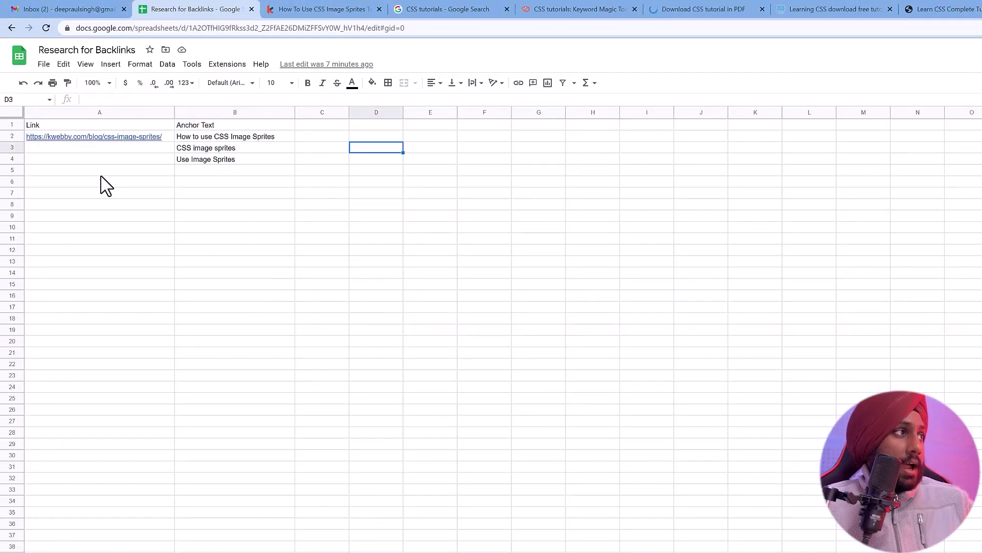
left_click(104, 172)
left_click(323, 124)
left_click(429, 131)
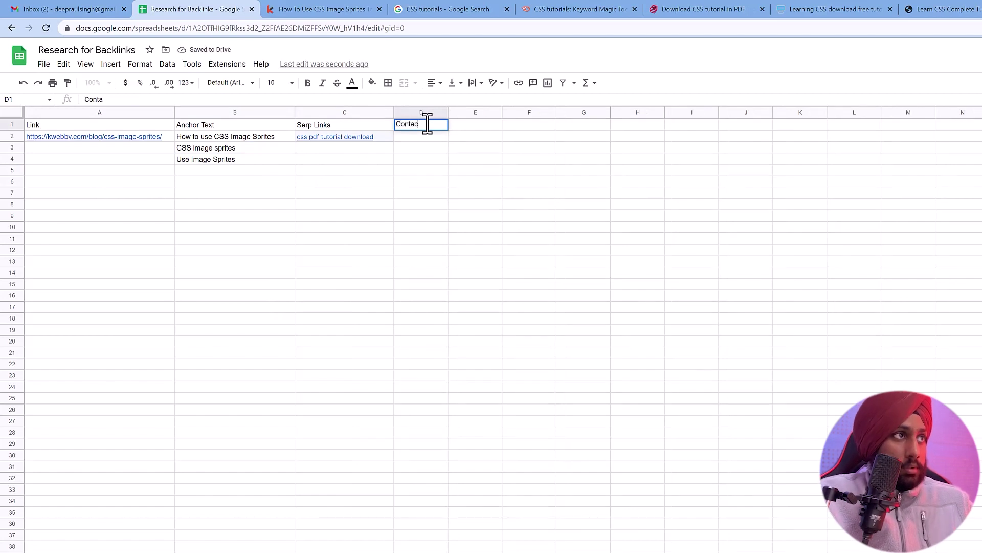
key("Return")
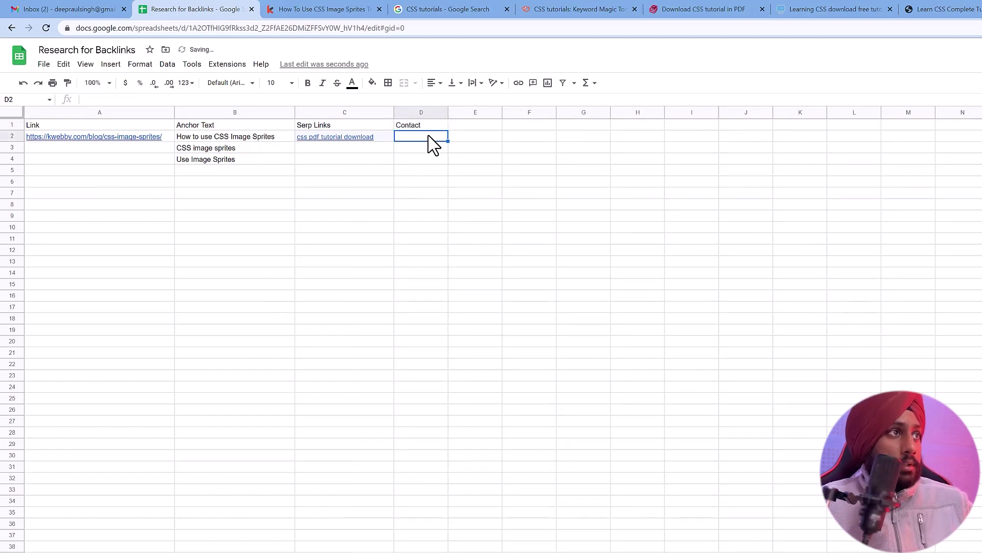
Copy the URL of the tuto-computer.com CSS tutorial page into cell C3 of the backlinks sheet
left_click(448, 10)
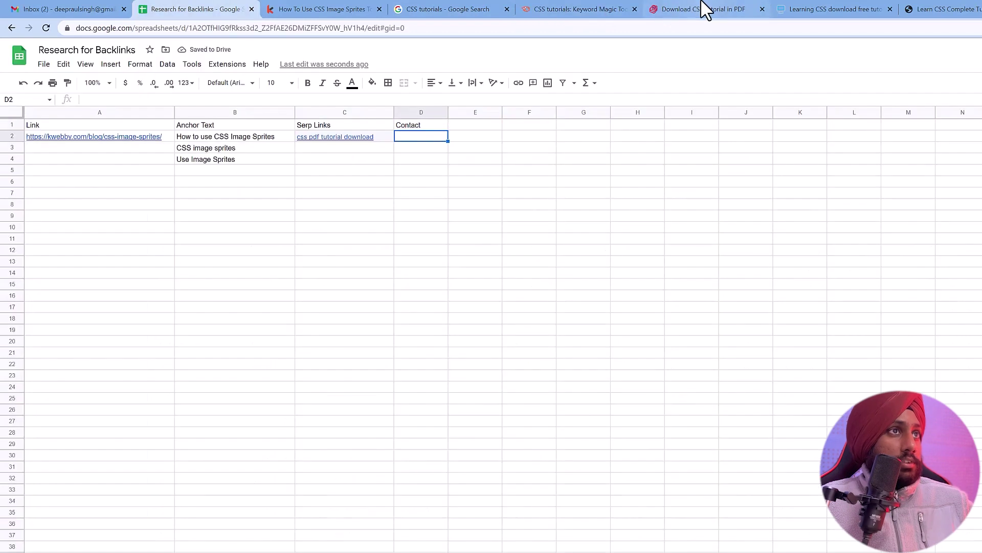
left_click(702, 8)
left_click(257, 30)
key("ctrl+c")
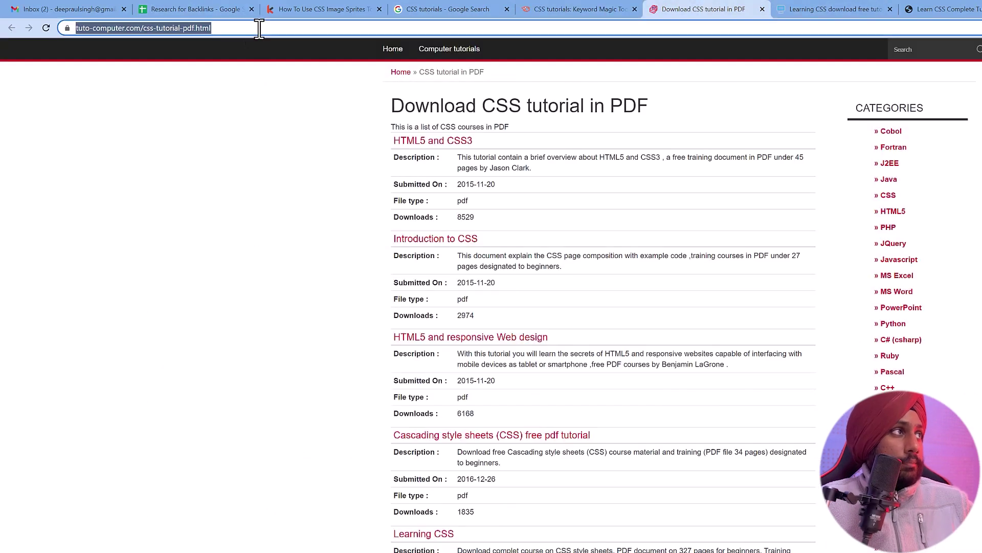
left_click(231, 9)
left_click(369, 149)
key("ctrl+v")
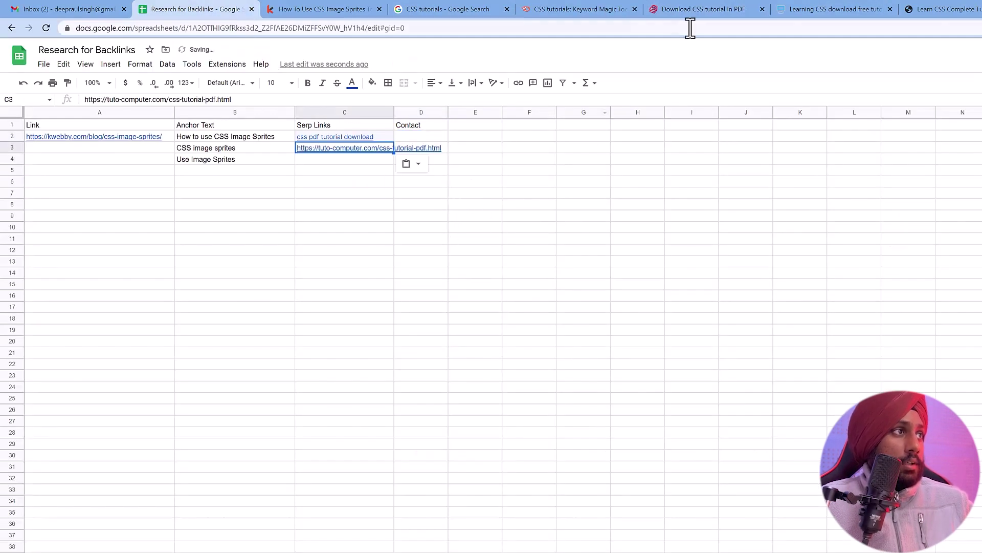
Enter the techprofree.com "learn-css-complete-tutorial-step-by-step-web-programming-pdf" page URL in cell C4
left_click(840, 10)
left_click(840, 28)
left_click(230, 9)
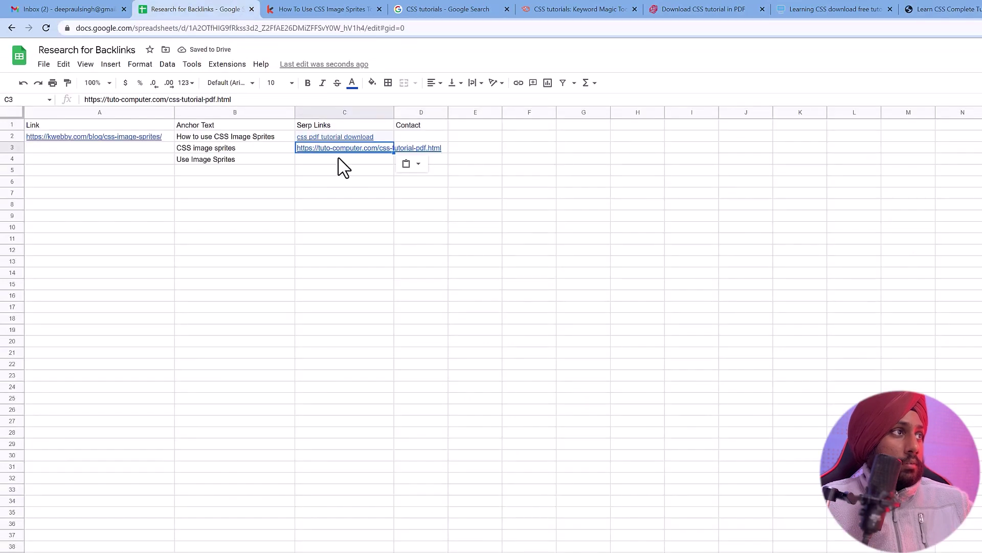
left_click(340, 159)
type("https://www.techprofree.com/learn-css-complete-tutorial-step-by-step-web-programming-pdf/")
left_click(840, 9)
left_click(338, 28)
left_click(230, 9)
left_click(324, 175)
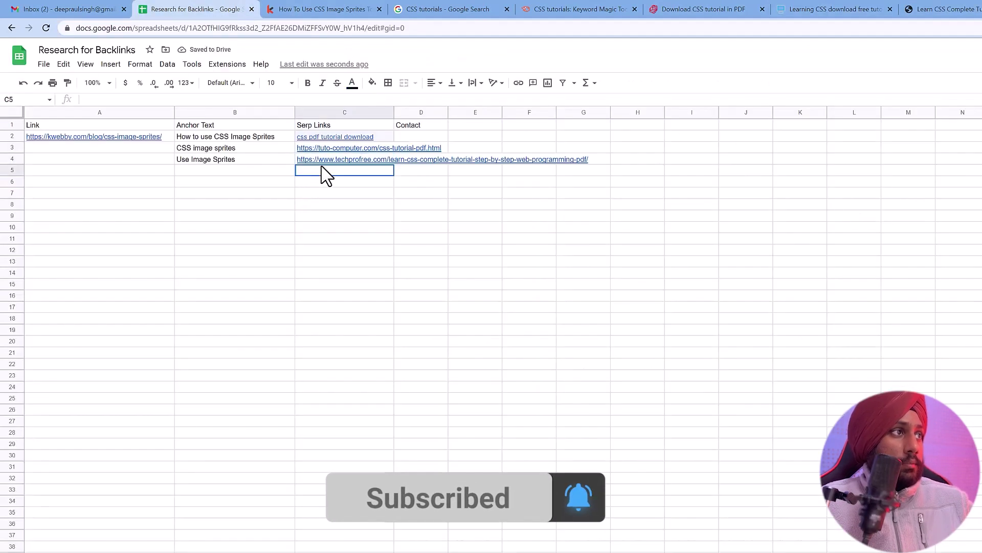
type("https://www.pdf-tutorial.com/web-programming/css/892-learning-css")
left_click(353, 205)
left_click_drag(394, 112, 480, 113)
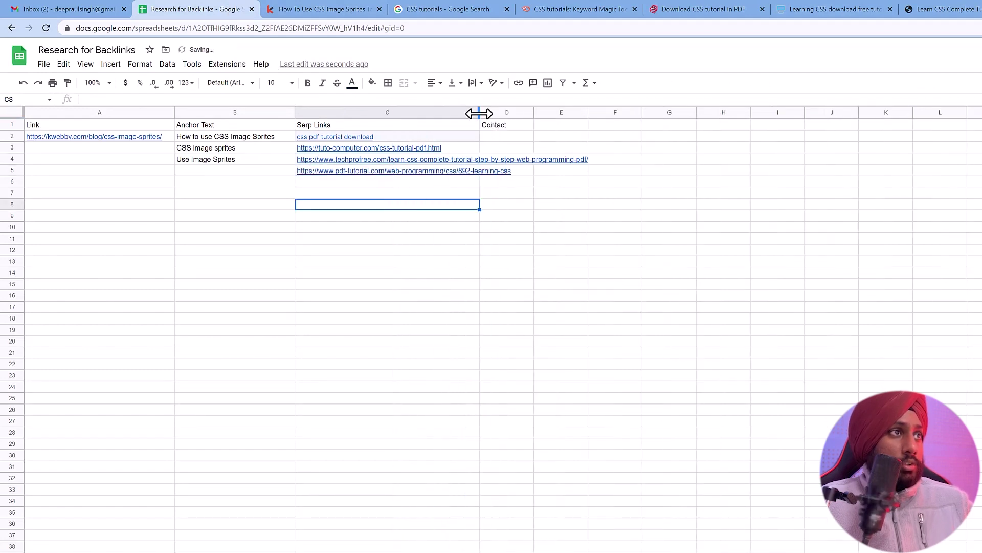
left_click(486, 226)
Open the tuto-computer.com link from cell C3 and examine its list of CSS tutorials for a backlink opportunity
left_click(391, 151)
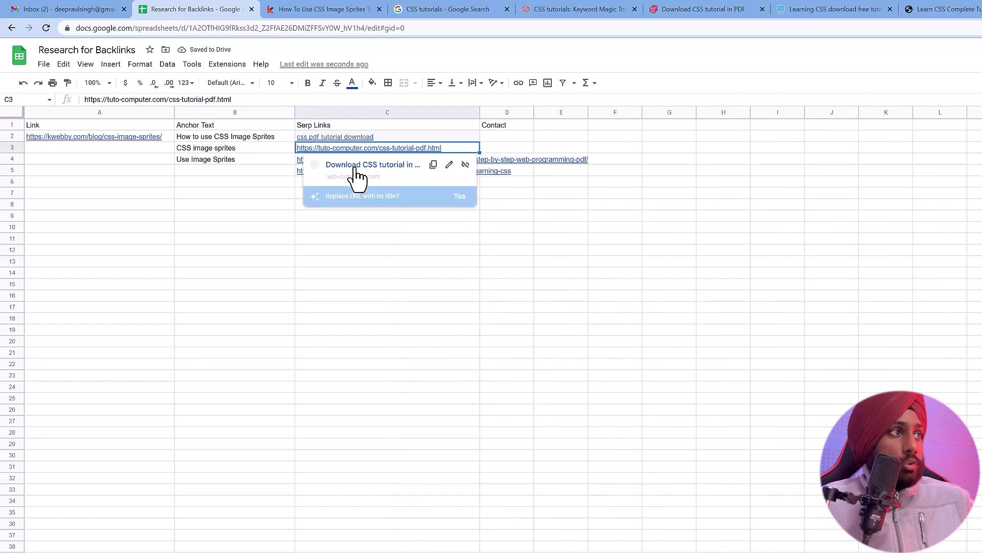
left_click(356, 167)
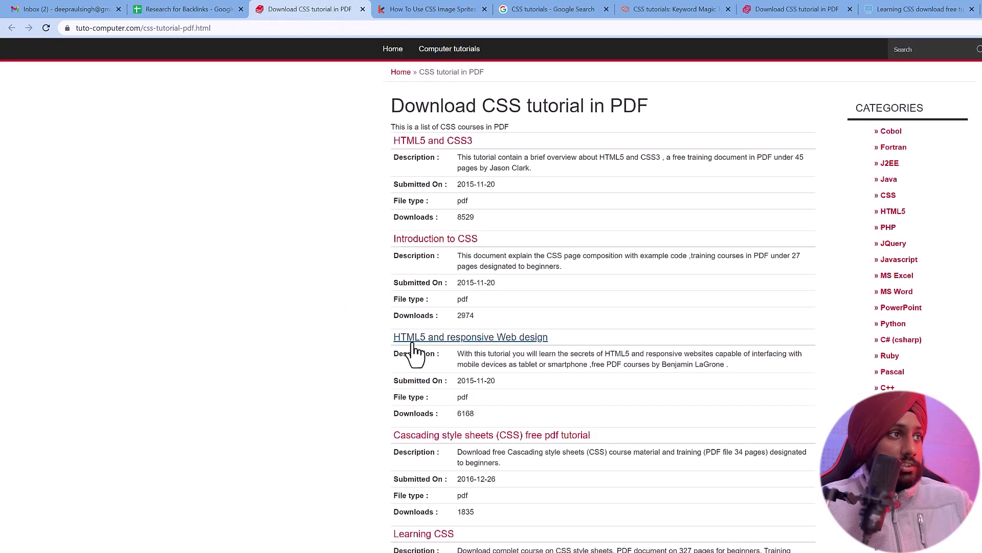
scroll(417, 353, "down", 12)
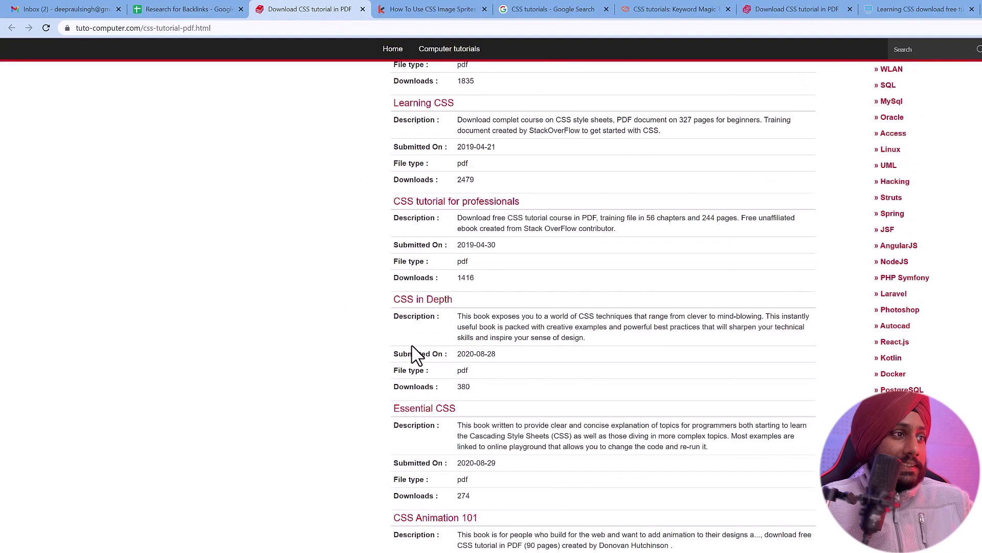
scroll(399, 394, "down", 1)
scroll(395, 394, "down", 4)
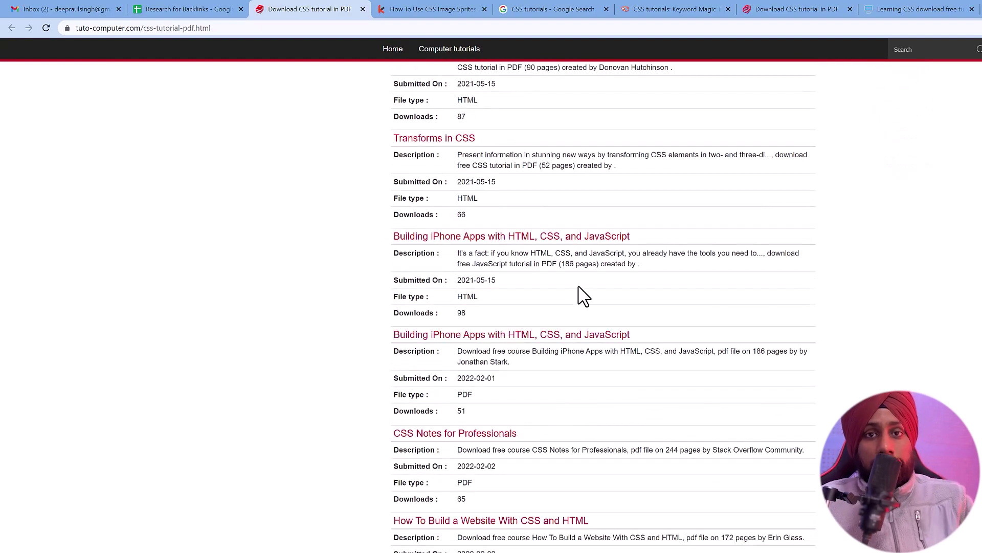
scroll(538, 340, "up", 12)
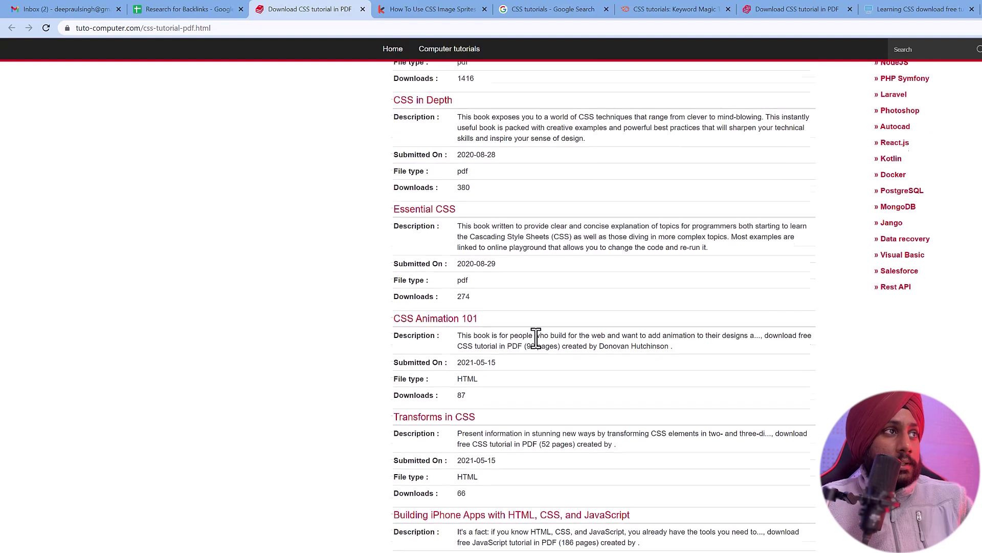
scroll(537, 346, "up", 4)
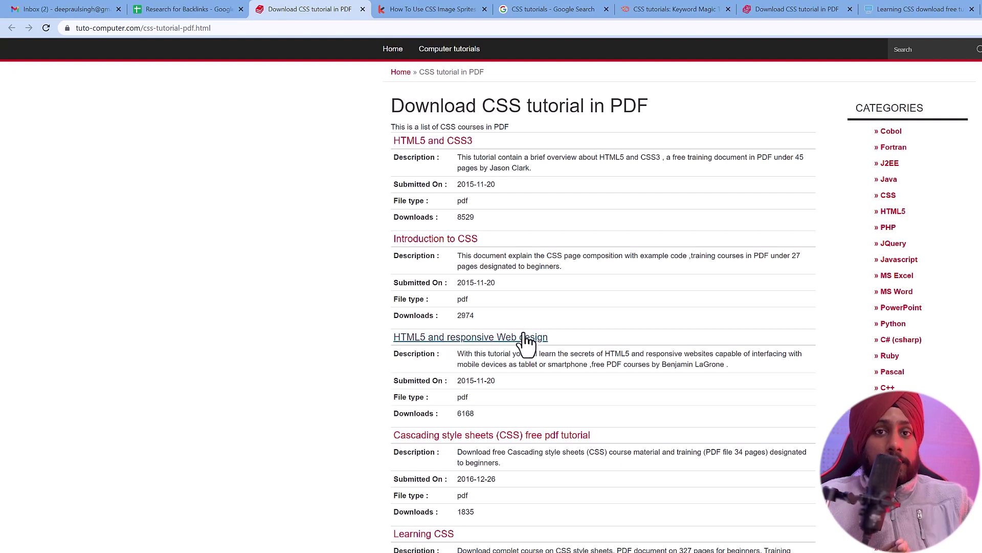
Check the kwebby.com CSS image sprites article and its URL, and return to the tuto-computer.com page
left_click(416, 9)
left_click(416, 28)
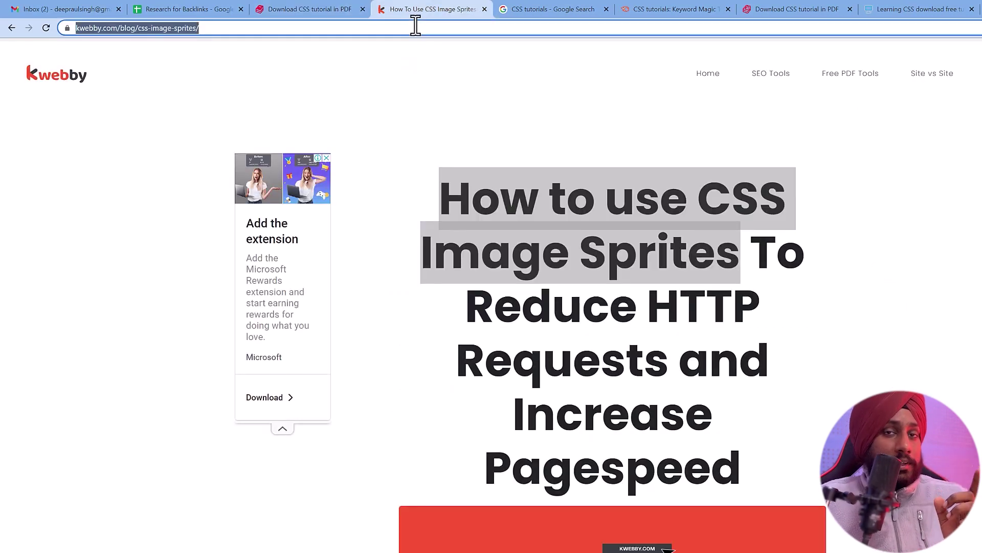
left_click(353, 4)
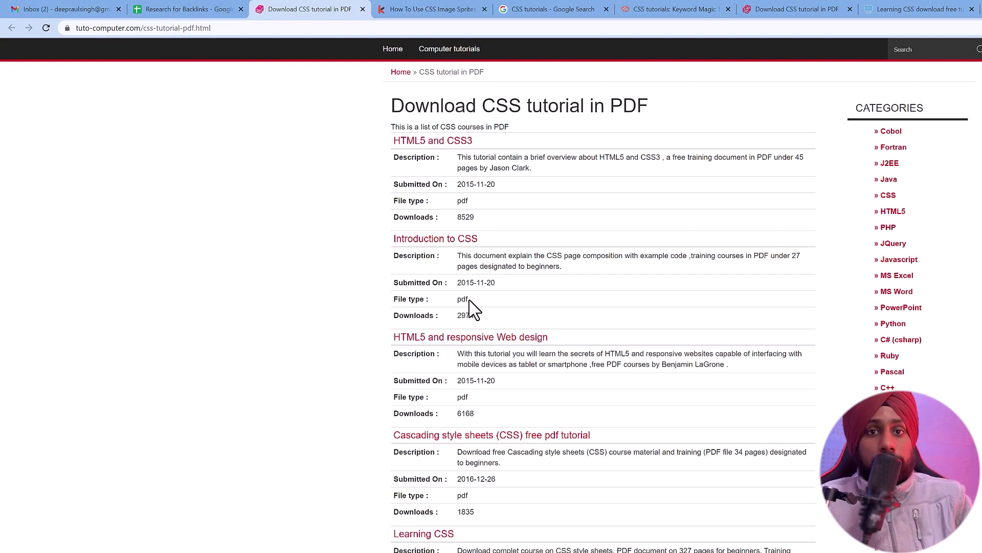
Open the Contact page linked in the tuto-computer.com footer in a new tab
scroll(559, 430, "down", 20)
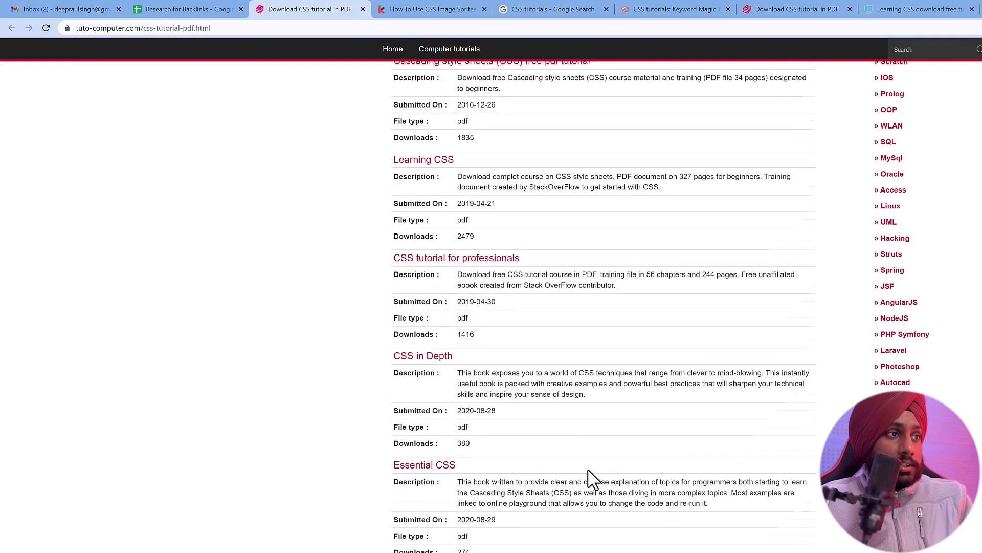
scroll(587, 494, "up", 1)
scroll(588, 496, "down", 1)
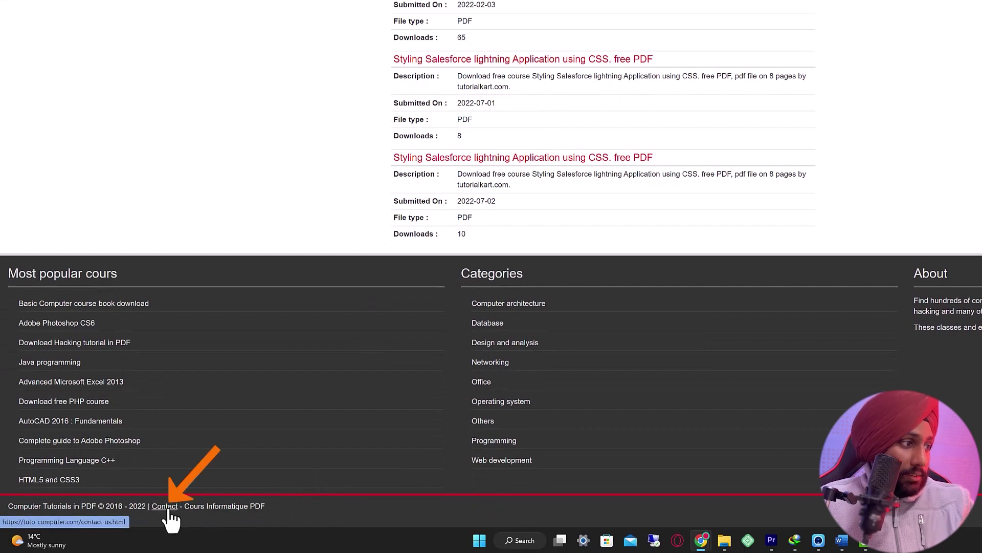
right_click(164, 508)
left_click(222, 381)
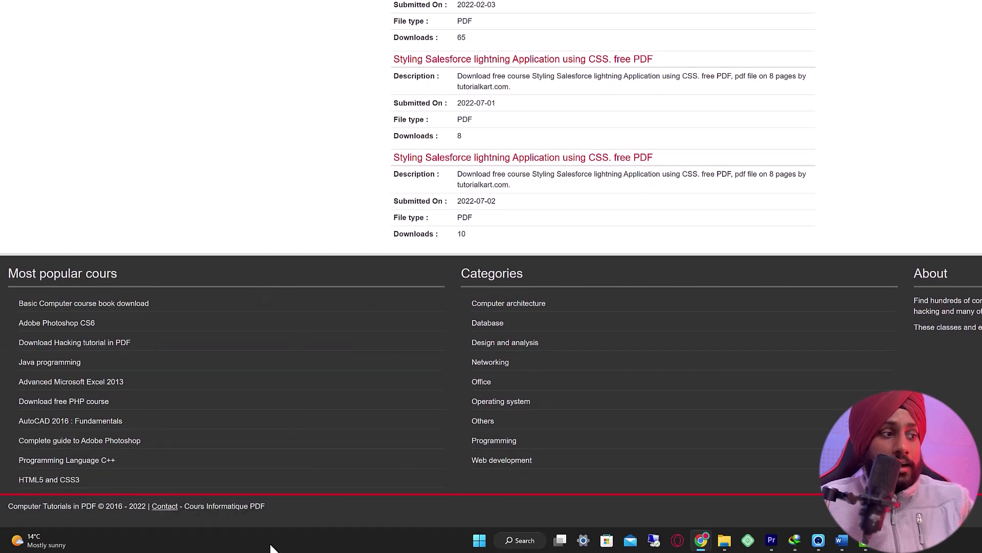
key("ctrl+Tab")
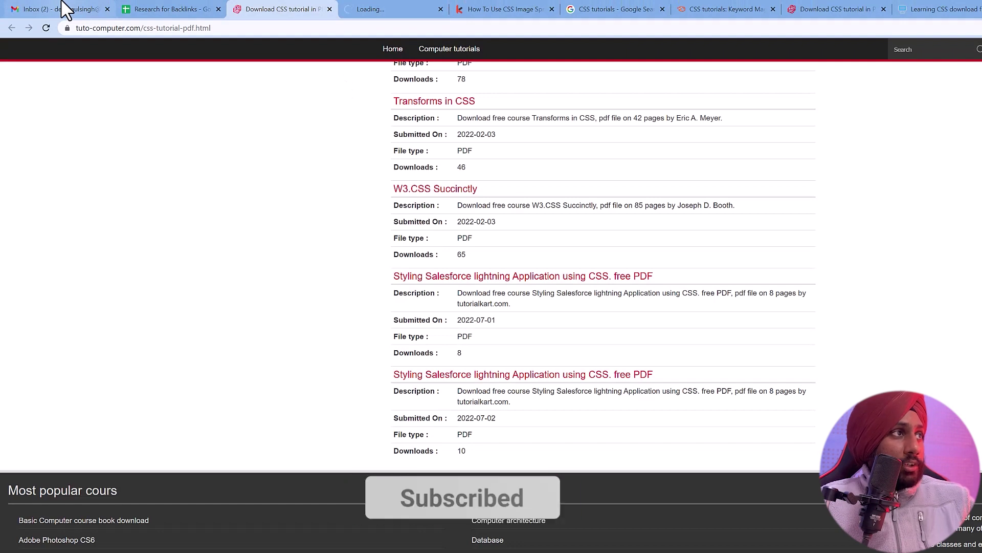
Switch to Gmail, open the "Sponsored Guest Post (Agency)" conversation and expand the original outreach message
left_click(65, 8)
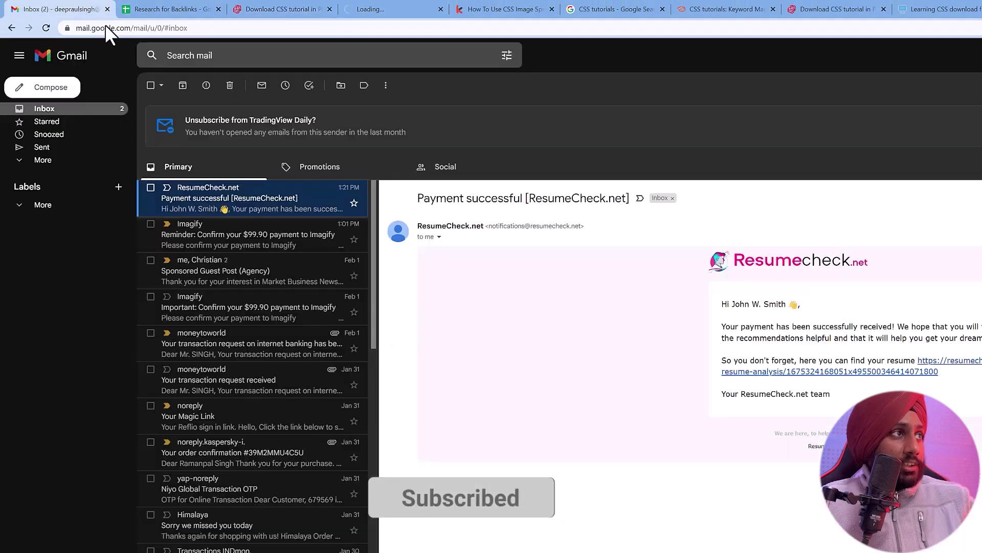
left_click(245, 274)
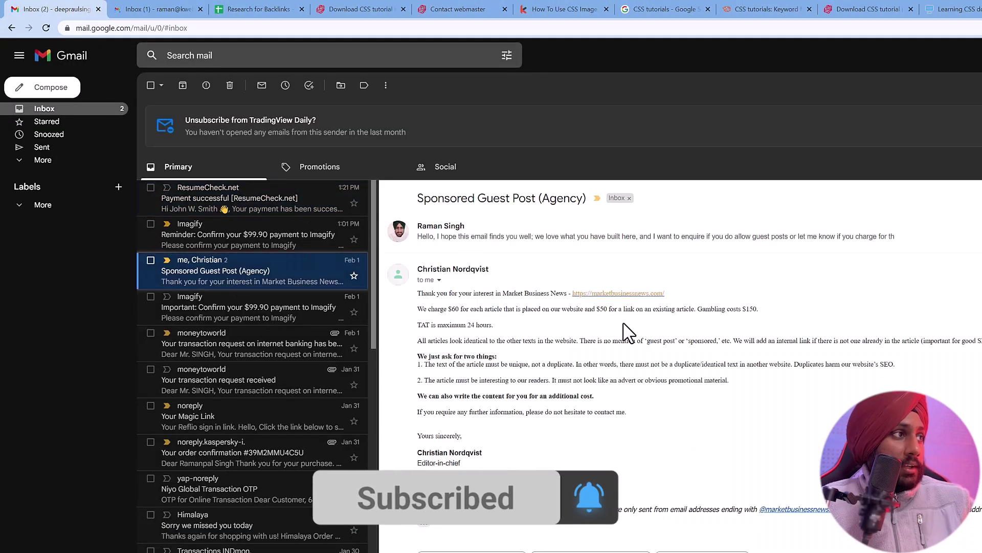
left_click(613, 240)
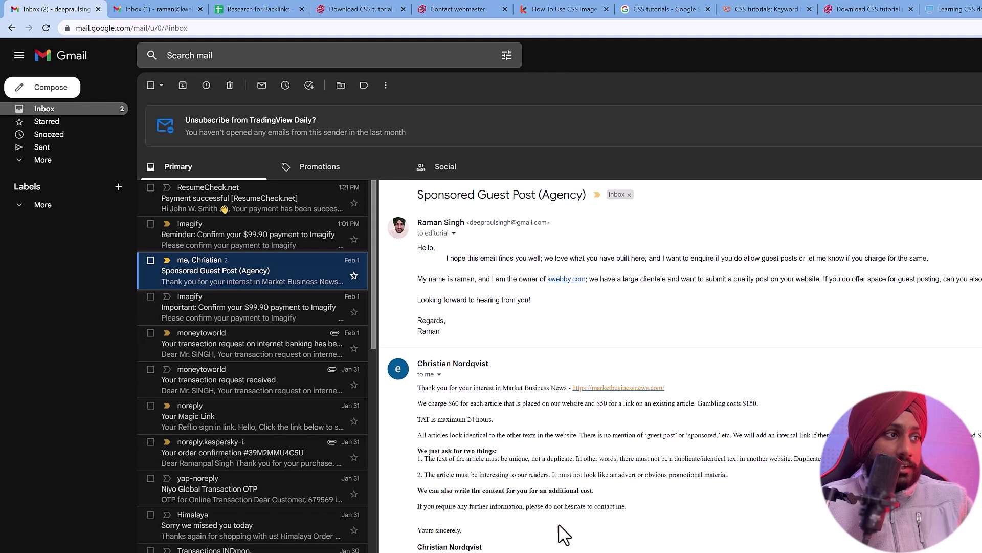
Read the Market Business News reply's pricing and article requirements, and check the sender details of the message
left_click_drag(632, 522, 307, 383)
left_click(483, 406)
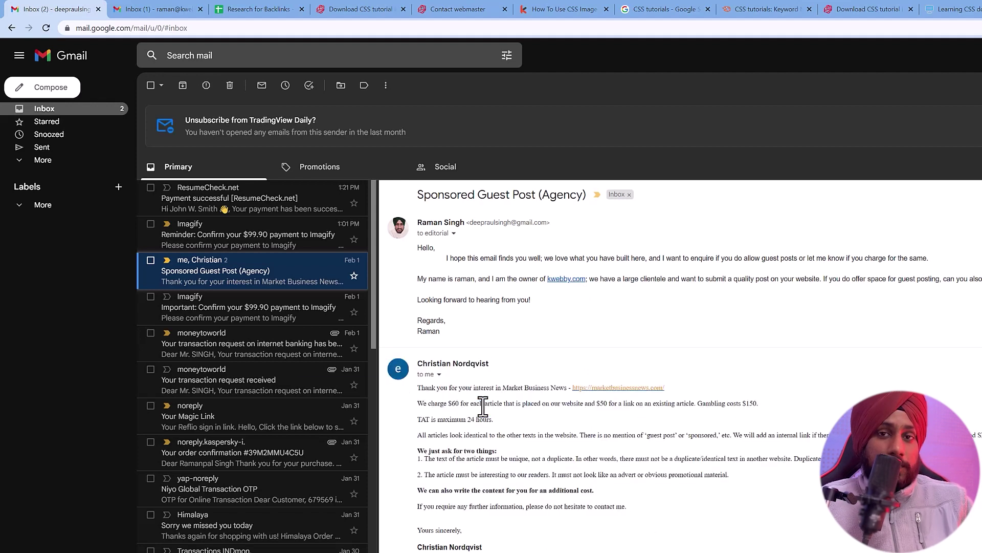
left_click(439, 374)
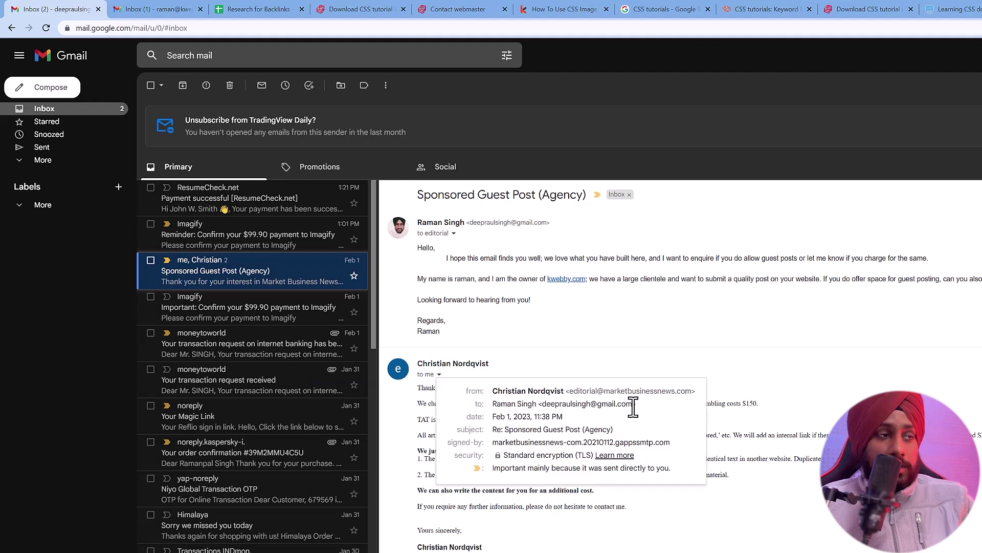
left_click(755, 435)
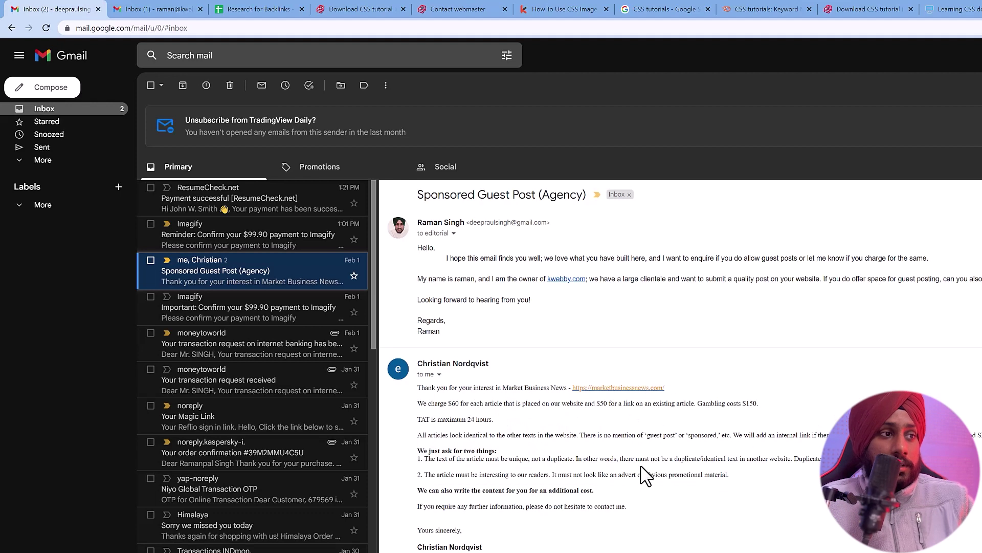
left_click_drag(460, 550, 409, 401)
left_click(494, 418)
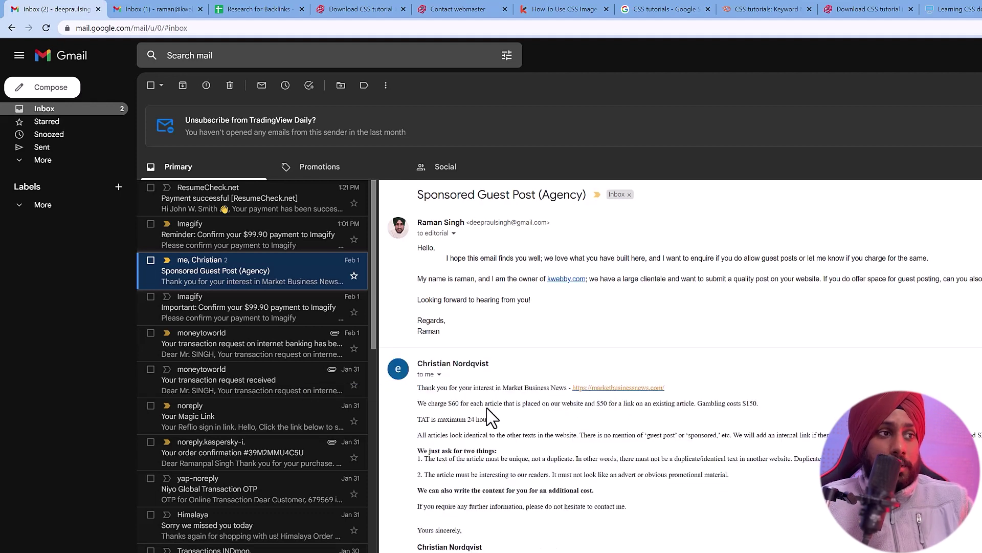
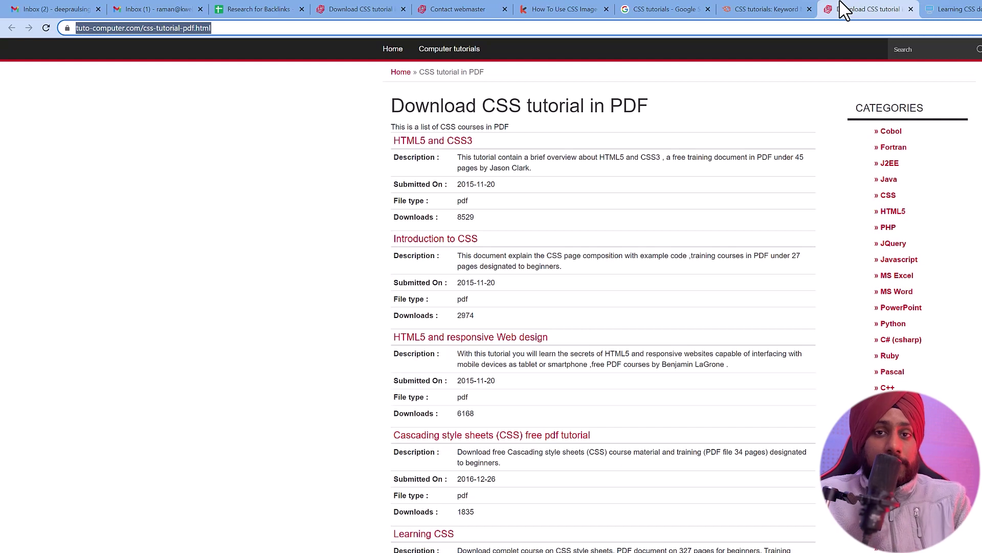
Switch to the "Research for Backlinks" sheet and widen the Contact column
left_click(271, 8)
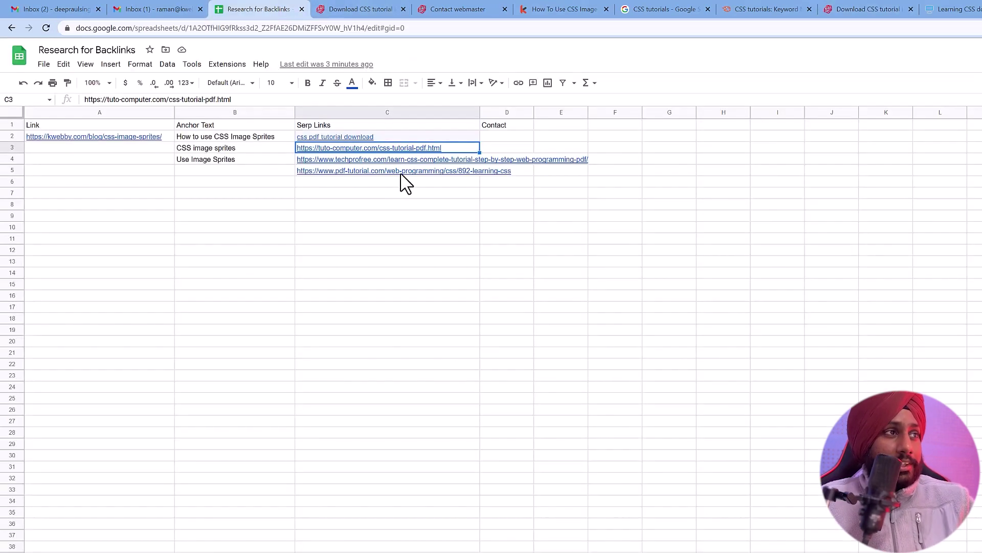
left_click(528, 230)
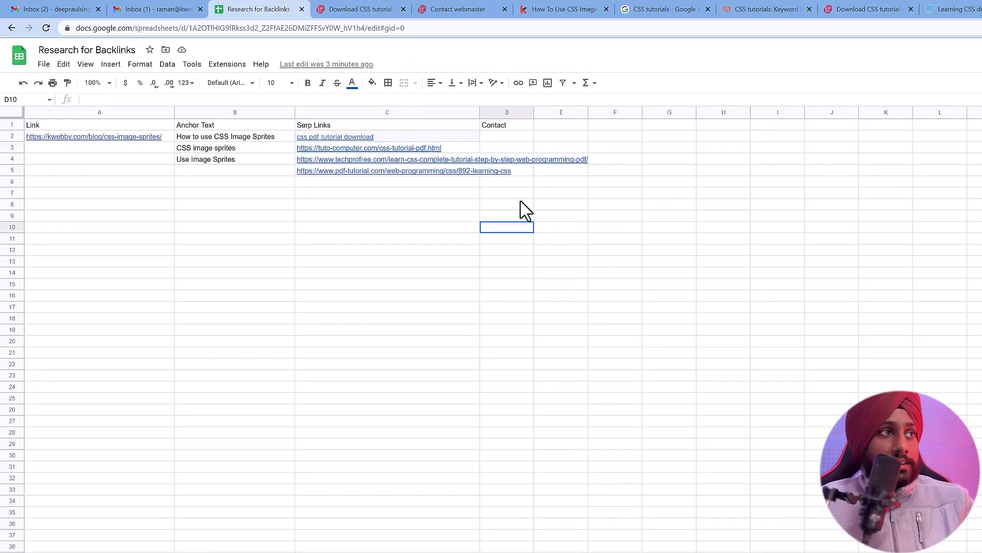
left_click(527, 112)
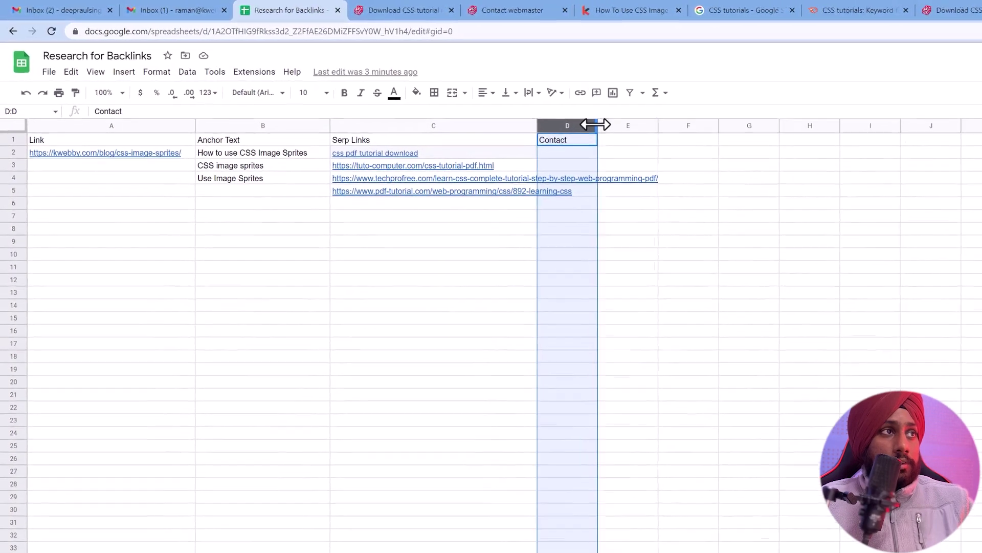
left_click_drag(534, 112, 592, 115)
left_click_drag(686, 143, 705, 205)
Mark the tuto-computer.com and techprofree.com links as "Contacted" in cells D3 and D4 of the Contact column
left_click(643, 155)
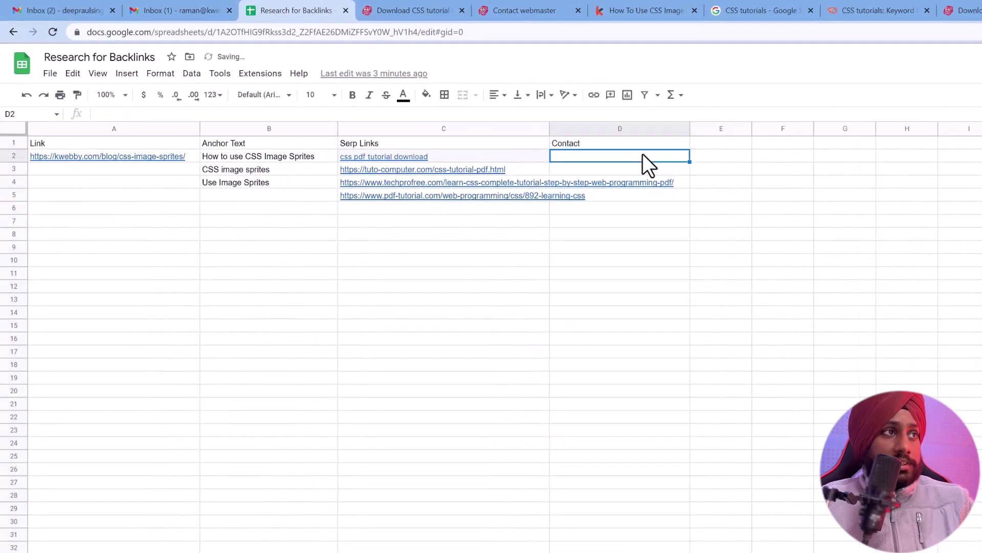
left_click(642, 169)
type("Con")
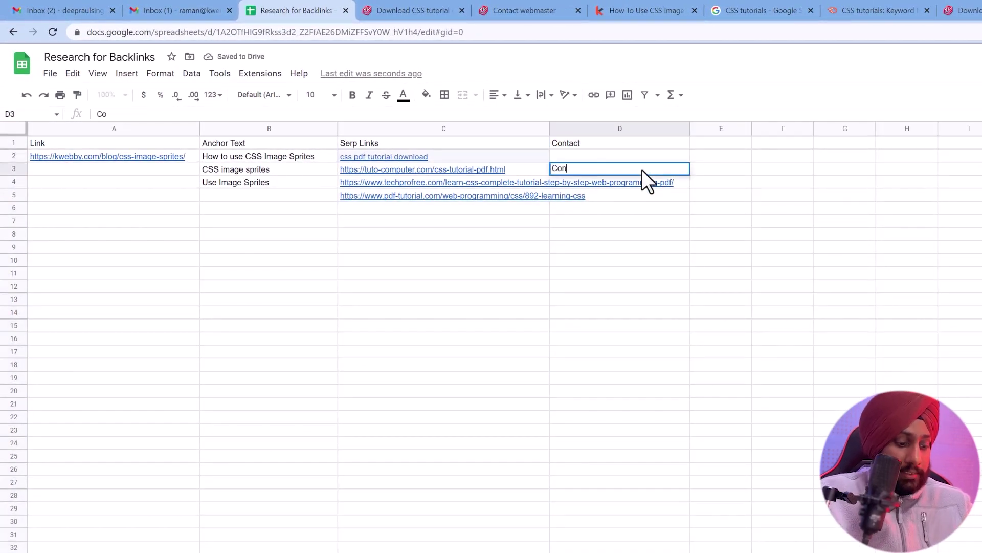
type("tacted")
key("Return")
type("Contacted")
key("Return")
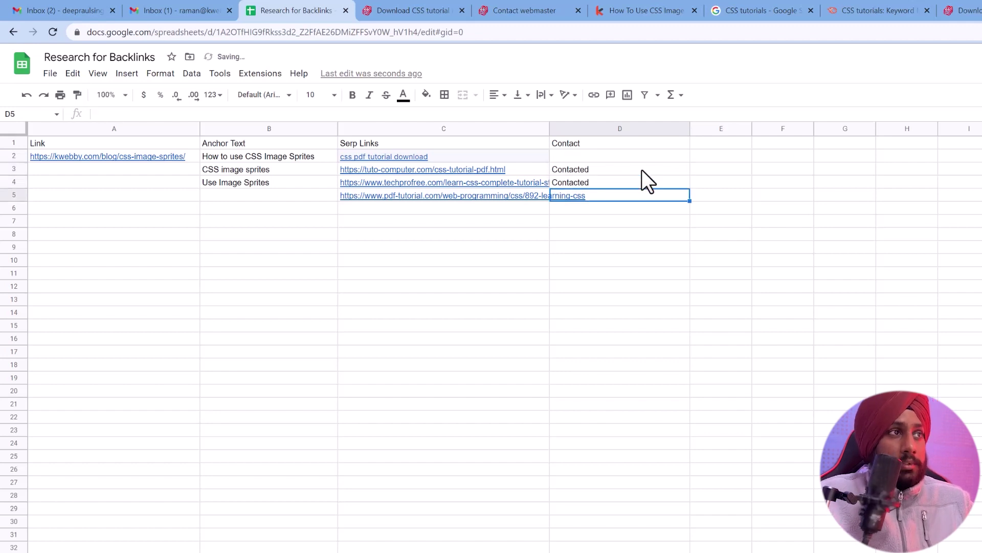
left_click(649, 180)
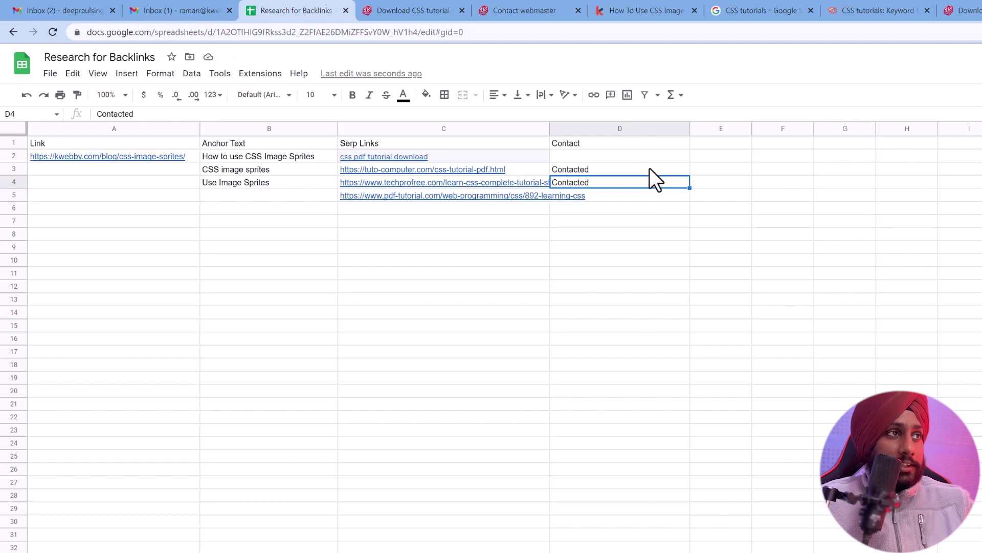
Add a "Response" header in cell E1 and enter the options "Free, Trade, Fee" in E2
left_click(713, 154)
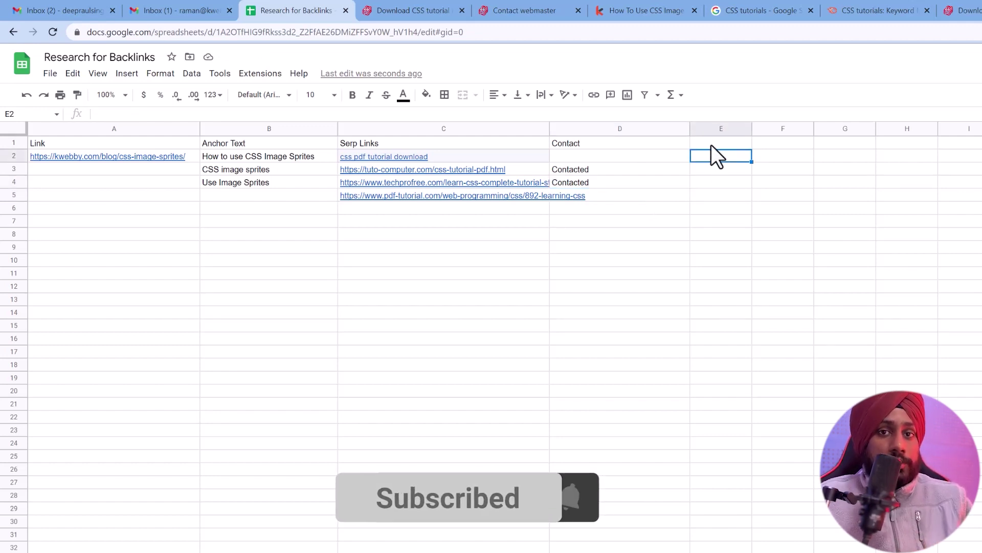
left_click(705, 140)
type("Response")
key("Return")
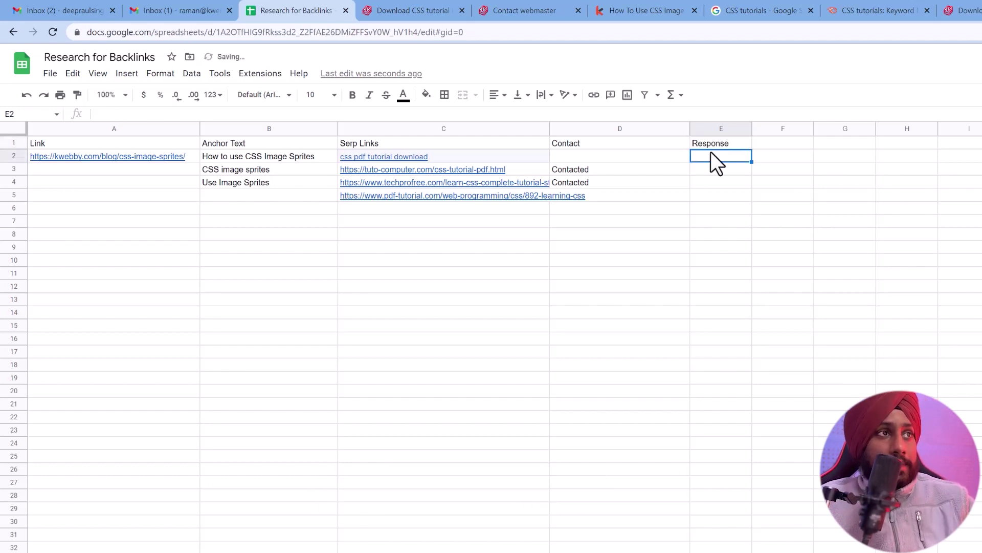
double_click(716, 156)
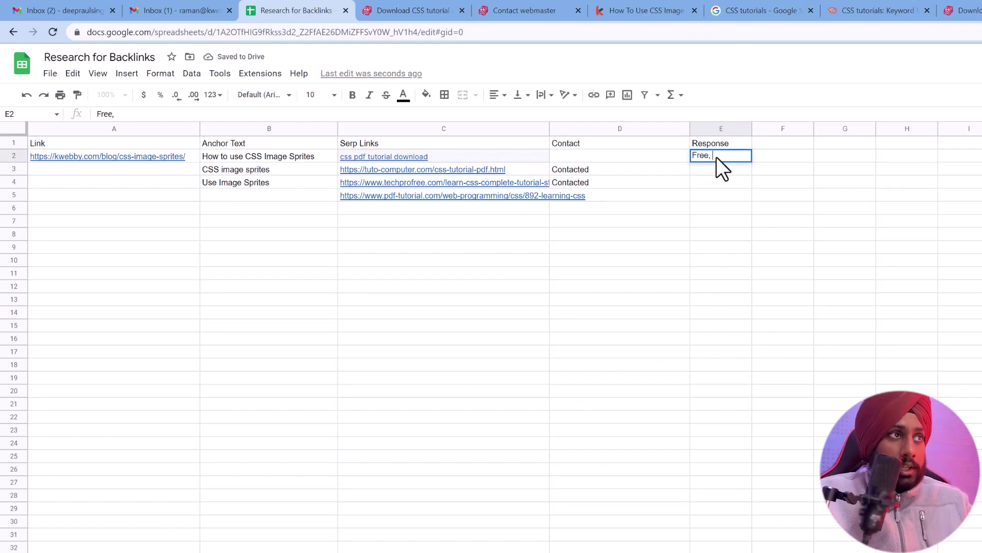
type("Trade,")
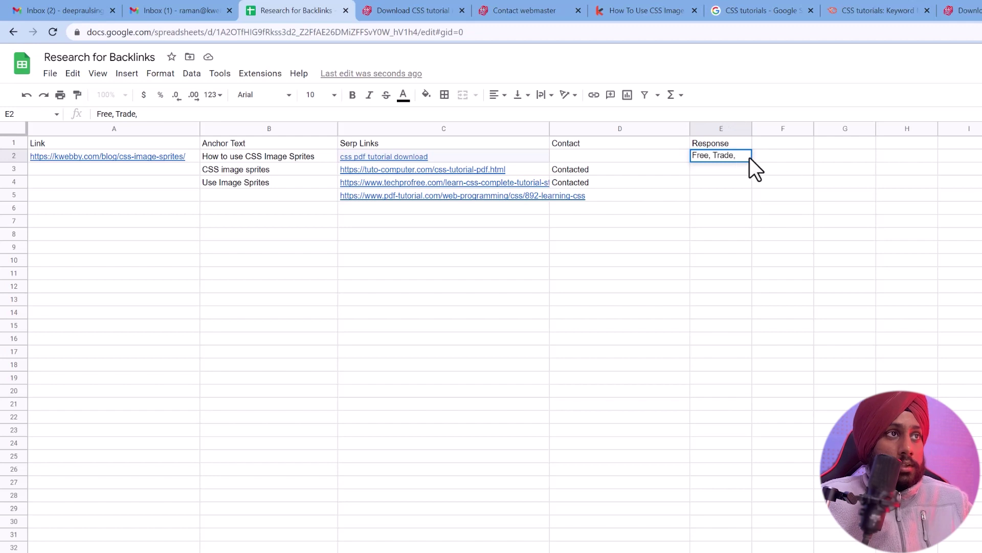
type("Fee")
key("Return")
left_click(739, 156)
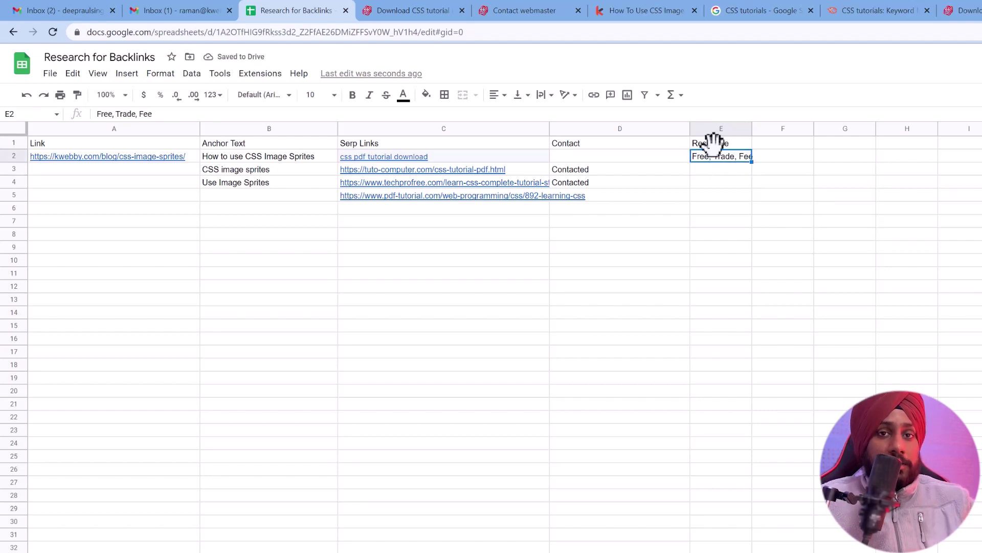
Widen the Response column to fit its text and add an "Acquisition" header in cell F1
left_click(808, 155)
left_click_drag(752, 128, 778, 129)
left_click(797, 142)
type("Acquisition")
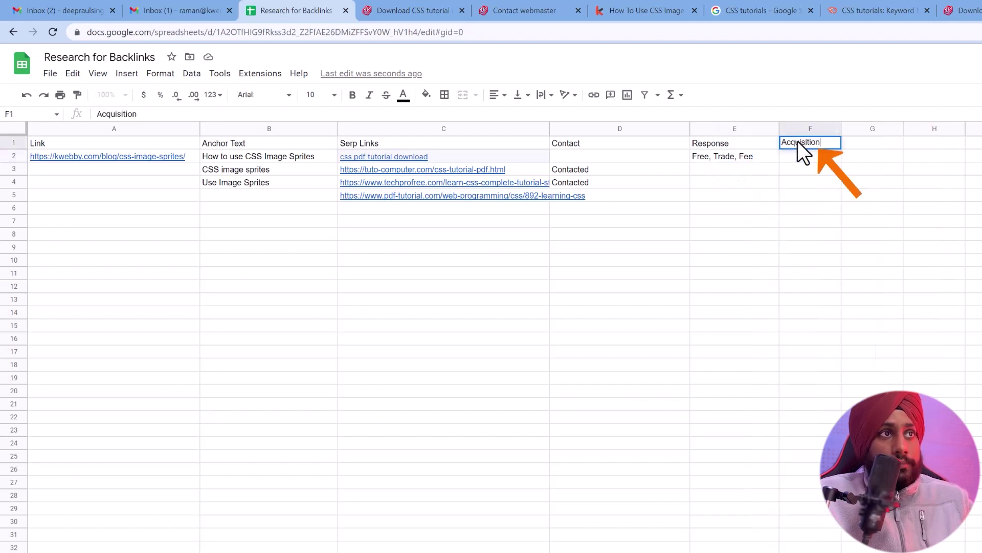
key("Return")
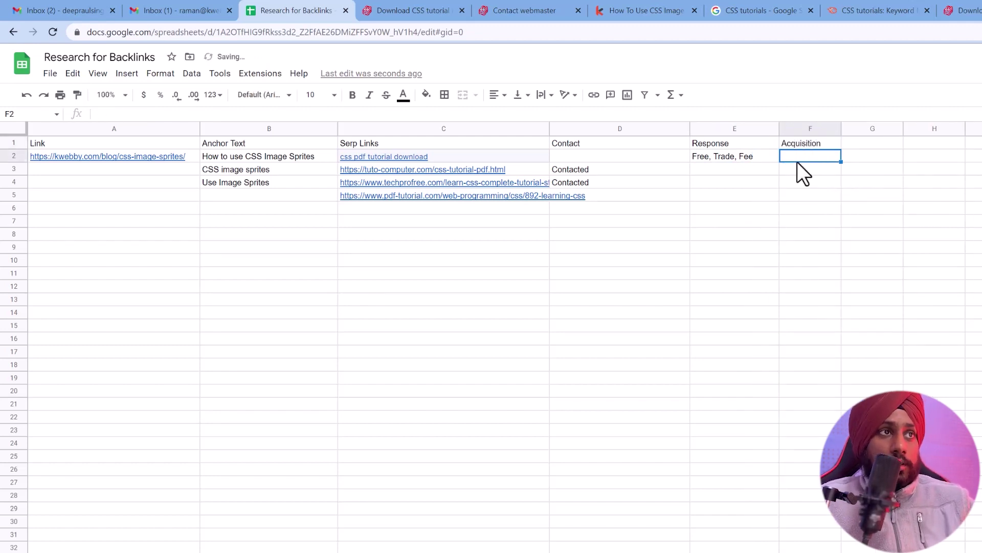
left_click(797, 167)
left_click(804, 195)
left_click(809, 156)
left_click(808, 205, "shift")
left_click_drag(430, 221, 440, 552)
left_click(440, 552)
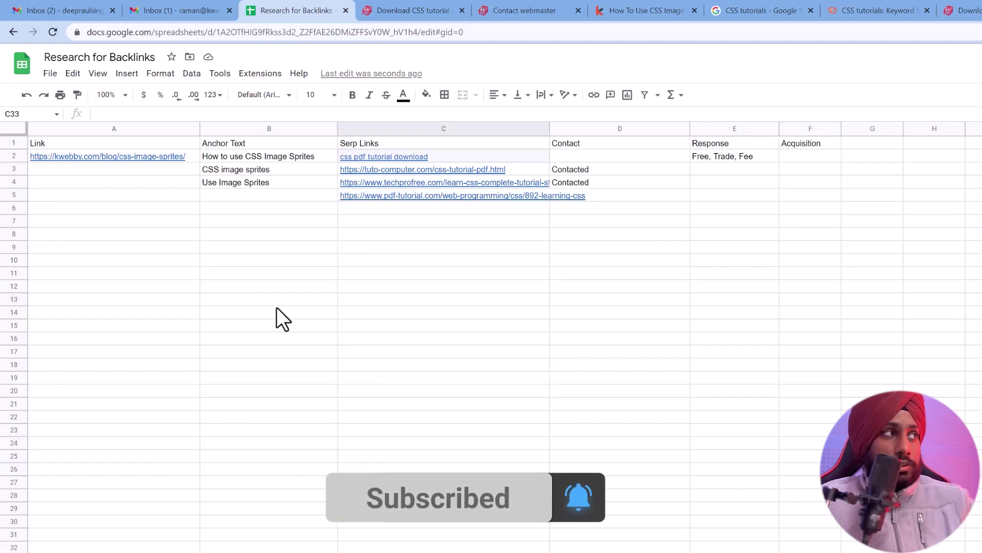
left_click(114, 151)
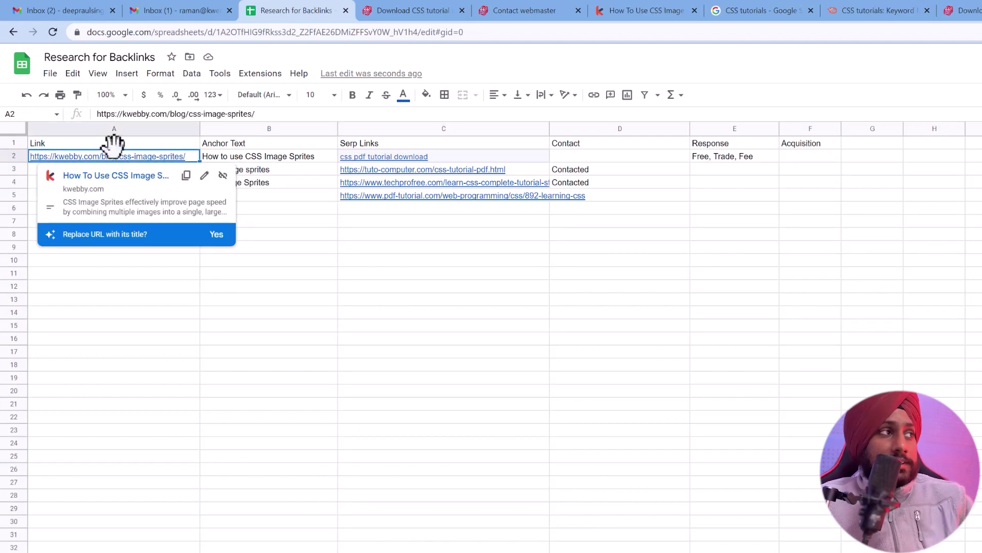
left_click(371, 225)
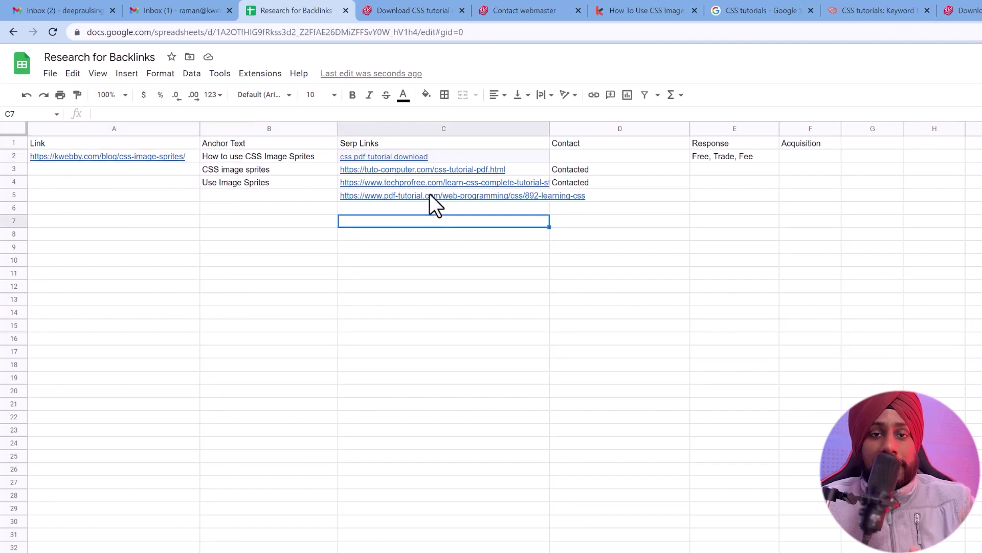
left_click(676, 290)
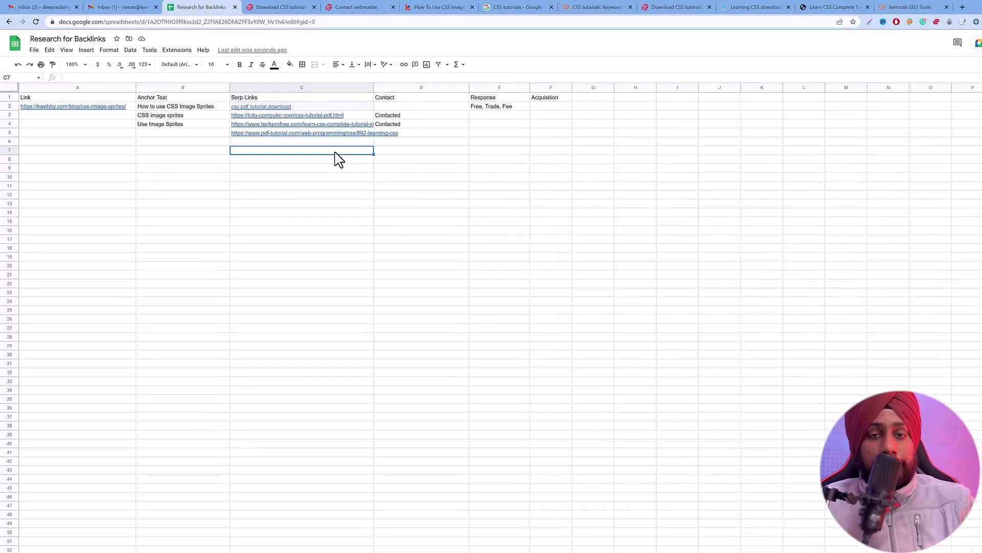